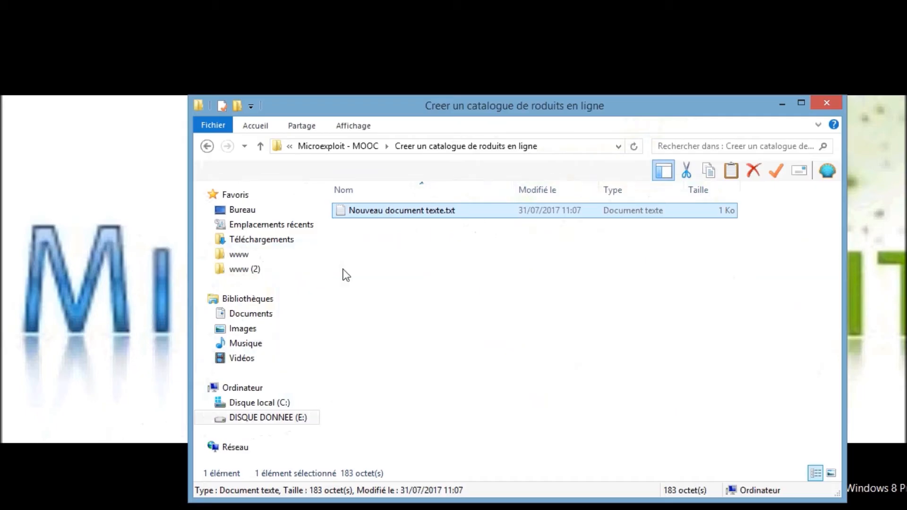
Step: Open Nouveau document texte.txt and go through the tools and languages listed for the product catalogue web application
double_click(369, 211)
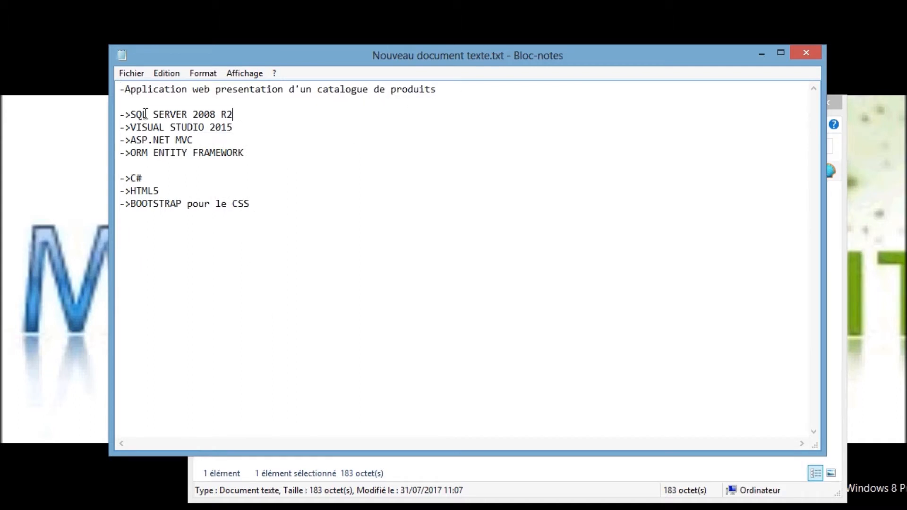
drag(234, 114, 126, 115)
drag(234, 127, 132, 126)
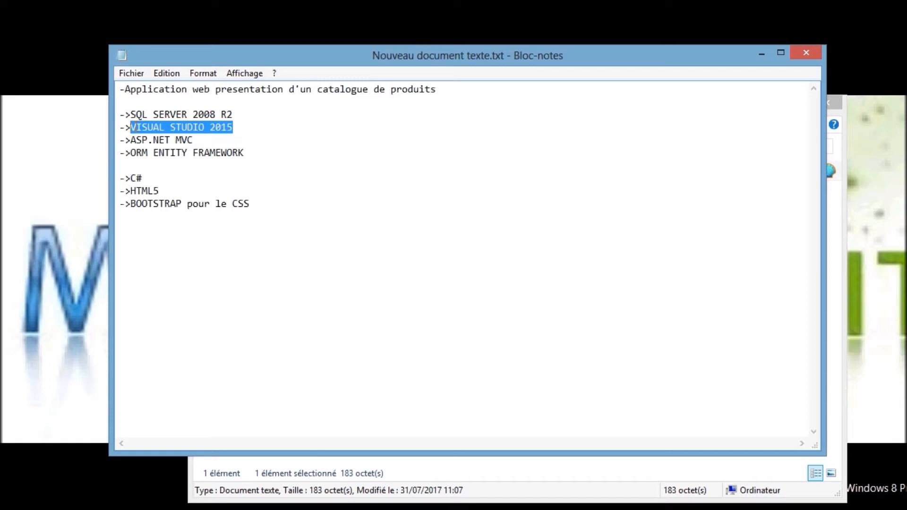
drag(194, 139, 132, 140)
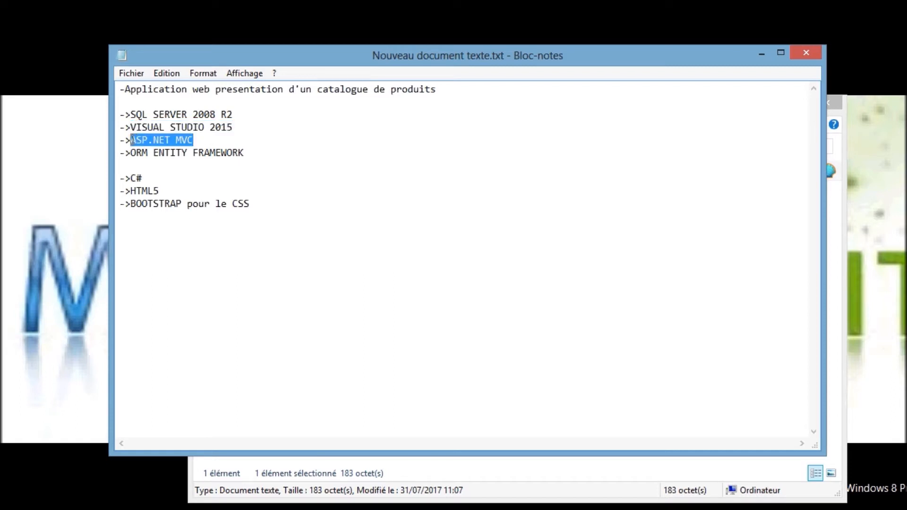
click(260, 155)
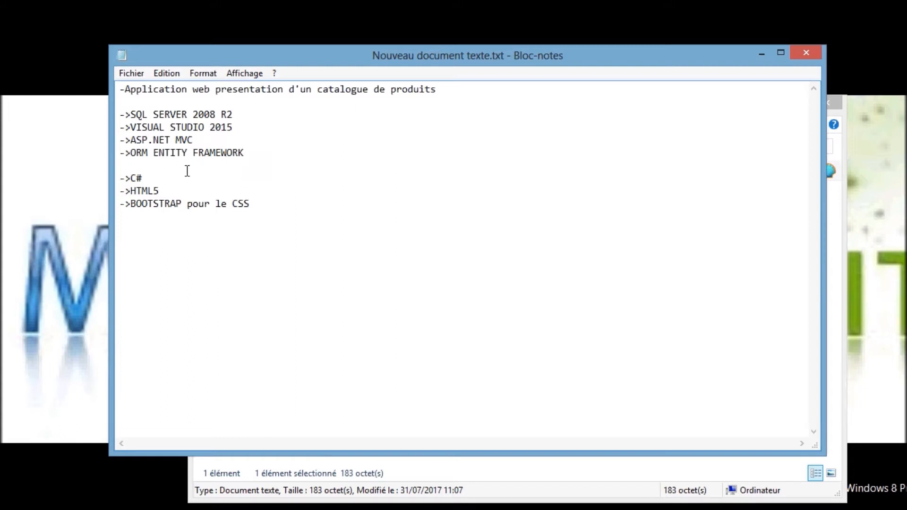
click(151, 180)
click(169, 206)
Step: Switch to SQL Server Management Studio, connect to the (local) database engine with Windows authentication and expand its list of databases
click(473, 509)
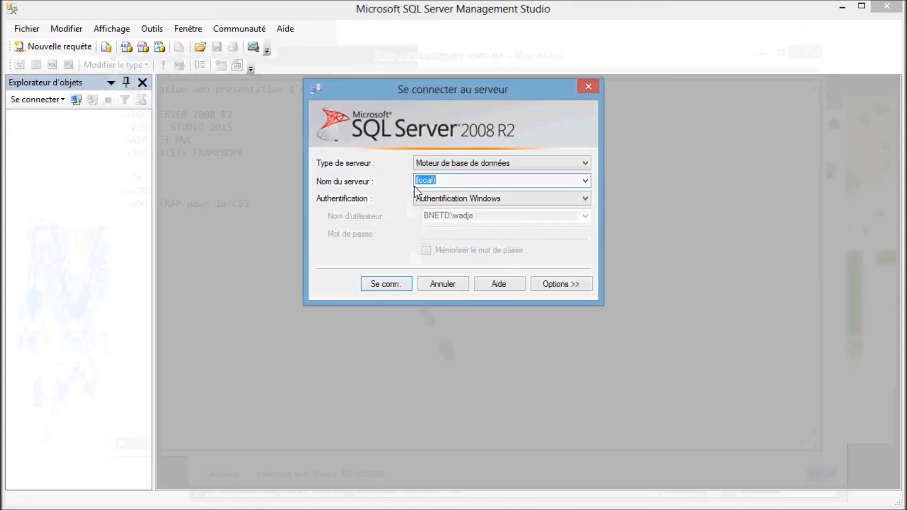
click(390, 285)
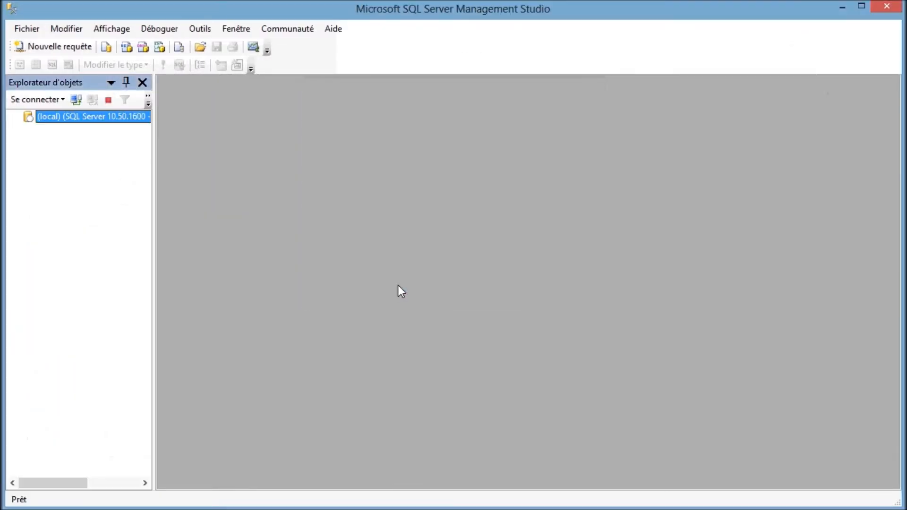
right_click(56, 132)
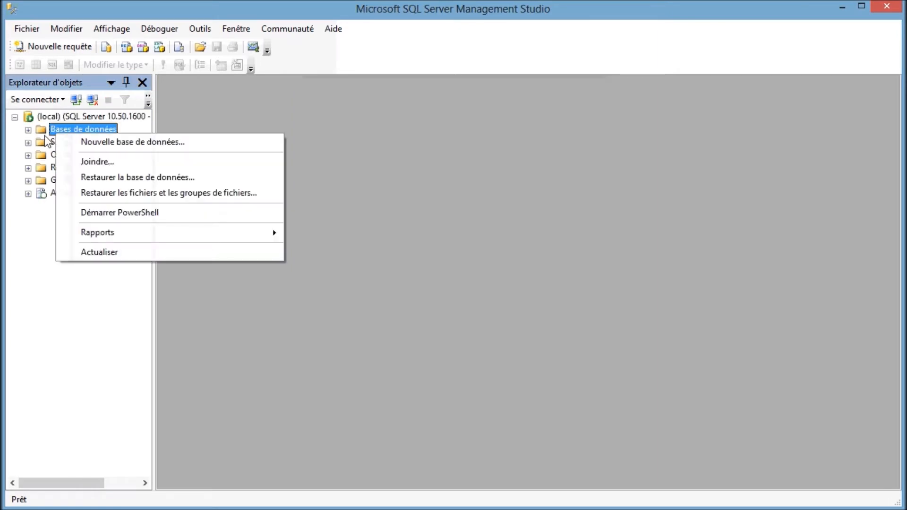
click(27, 129)
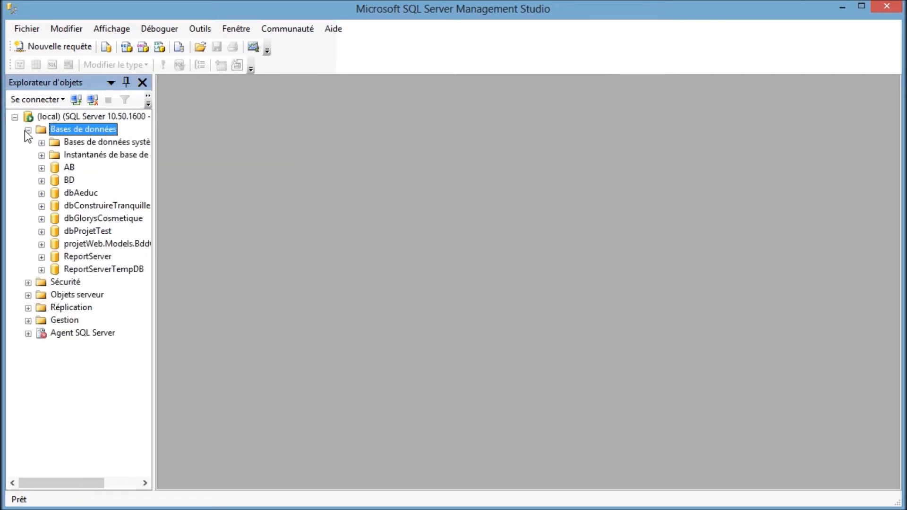
Step: Create a new database named BD_CATALOGUE_PRODUIT and refresh the list of databases
right_click(70, 133)
click(97, 140)
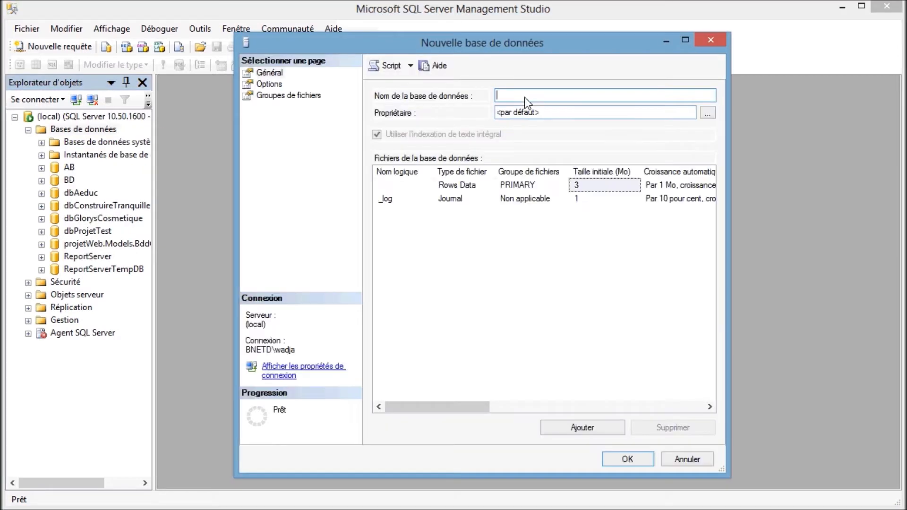
text(BD_CATALOGUE_PRO)
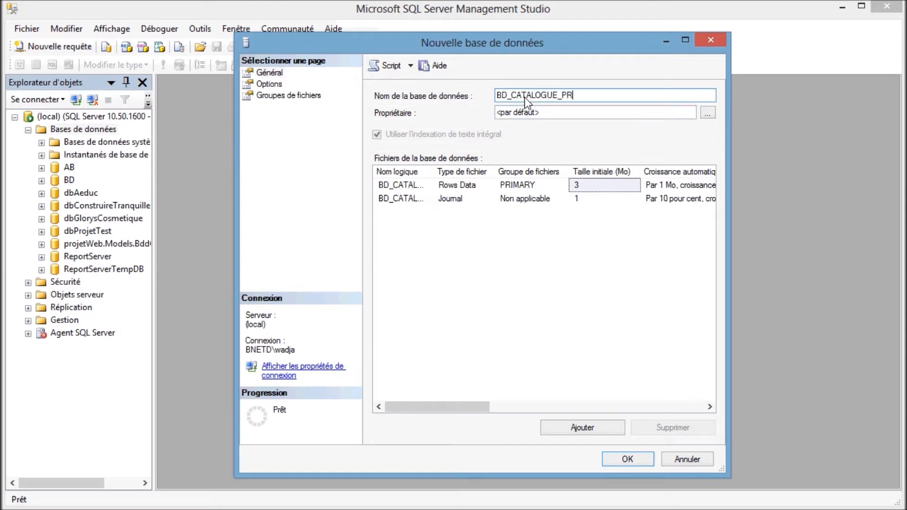
text(DUIT)
click(635, 459)
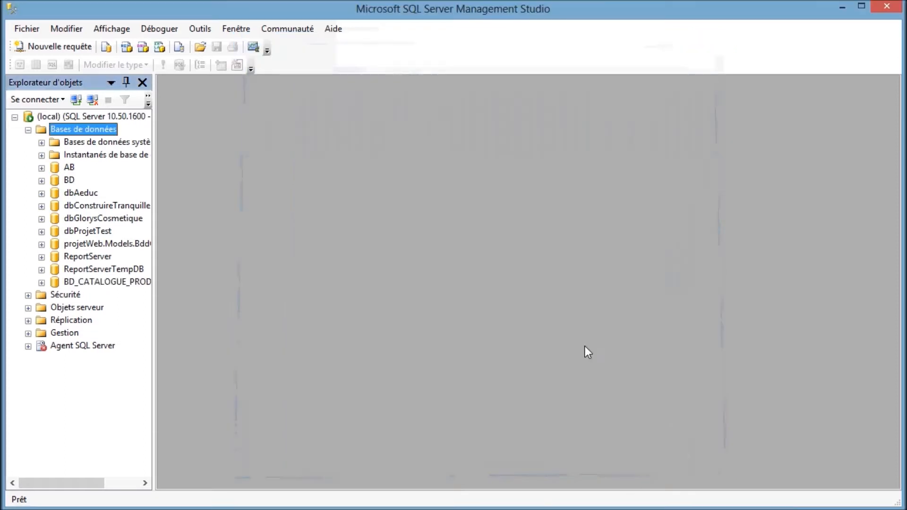
right_click(68, 133)
click(112, 254)
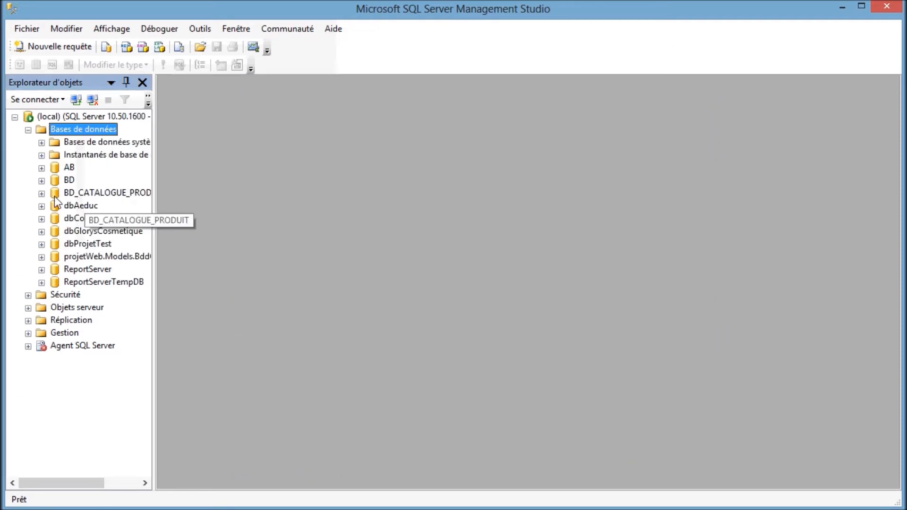
Step: Start a new table in the BD_CATALOGUE_PRODUIT database with the columns CODE_CATEGORIE, LIBELLE_CATEGORIE and DATE_SAISIE
click(42, 194)
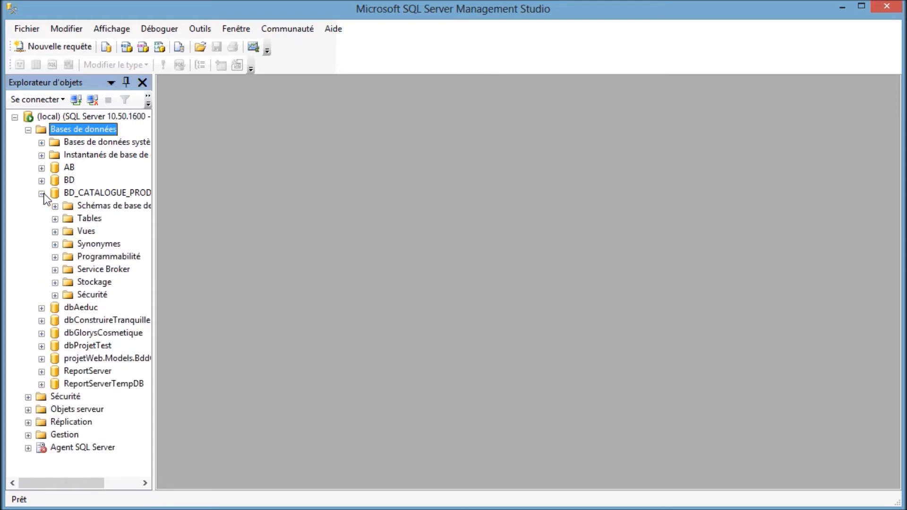
click(85, 218)
right_click(84, 218)
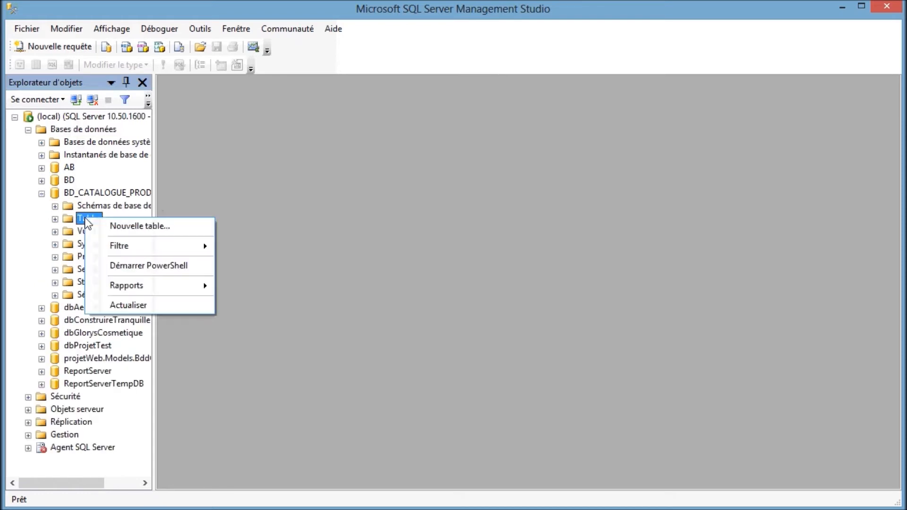
click(144, 228)
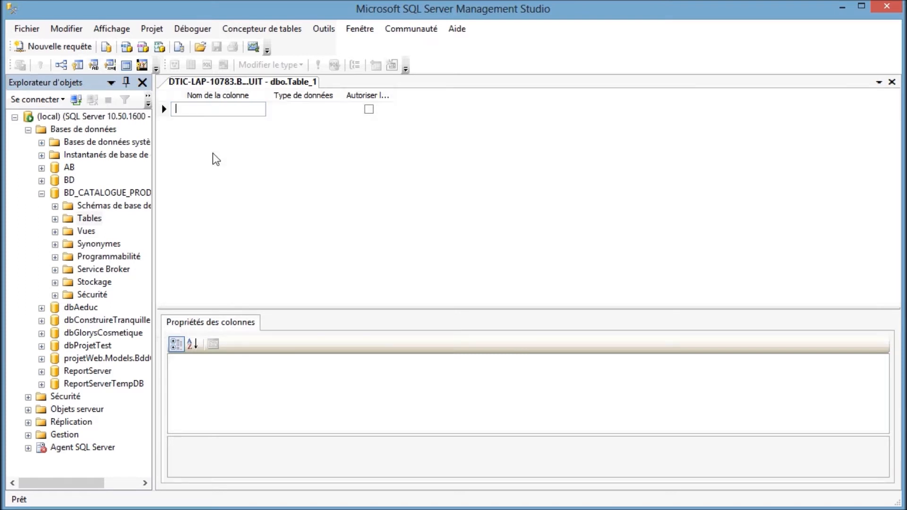
text(CODE_CATEGORIE)
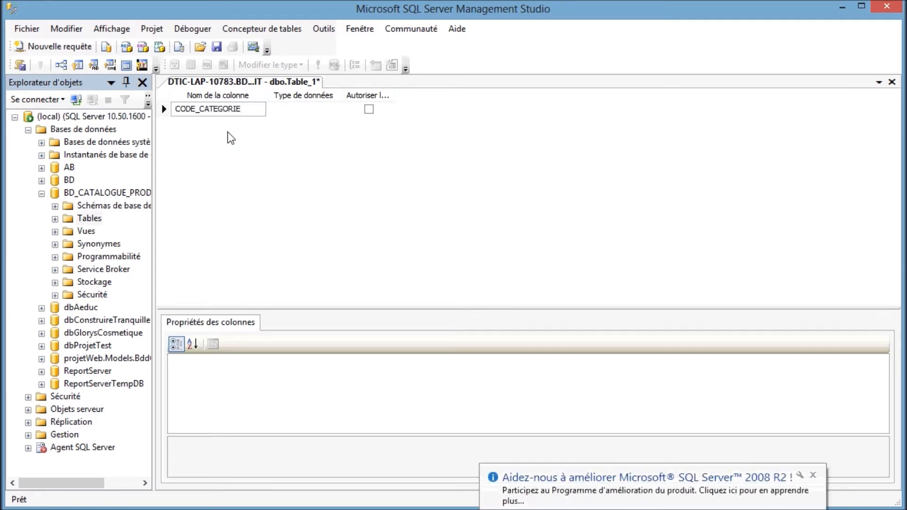
key(Tab)
click(227, 125)
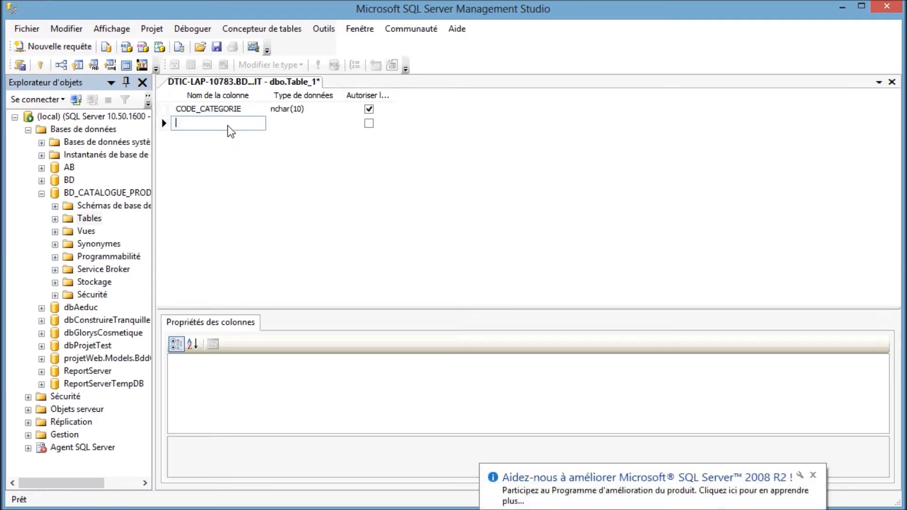
text(LIBELLE)
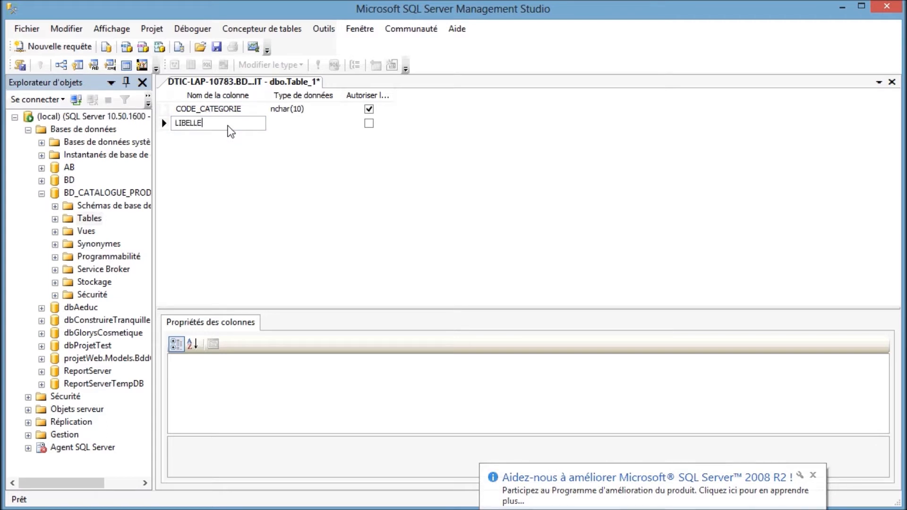
text(_CATEGORIE)
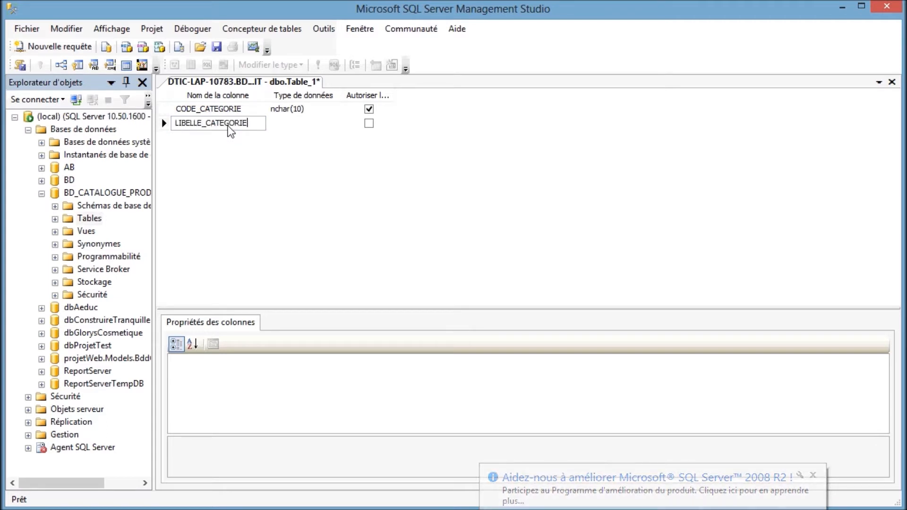
key(Tab)
click(225, 142)
text(DATE_SAISIE)
Step: Set the data type of the CODE_CATEGORIE column to int
click(284, 124)
click(292, 114)
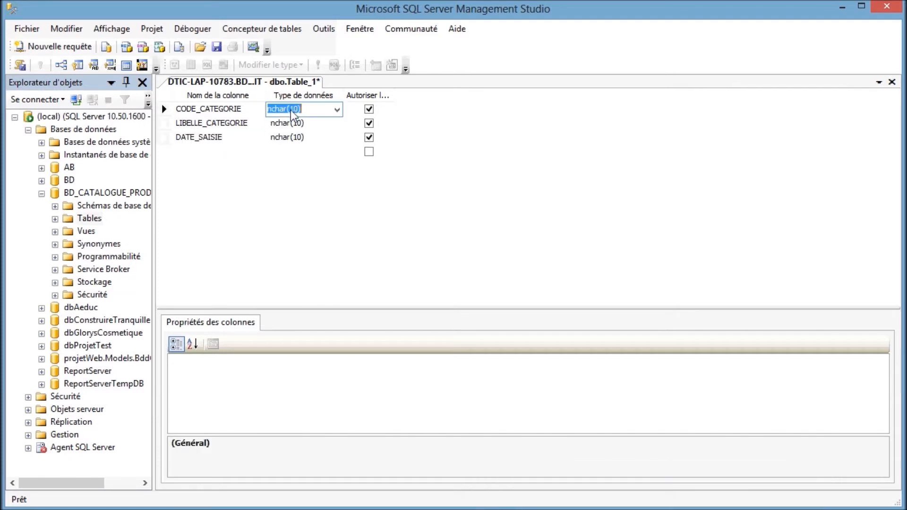
text(INT)
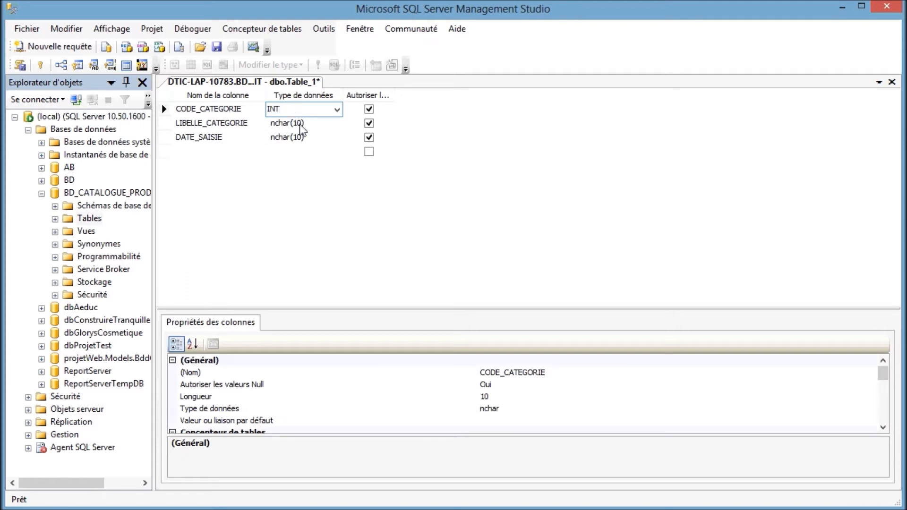
Step: Set the data type of LIBELLE_CATEGORIE to nvarchar(MAX) and that of DATE_SAISIE to datetime
click(300, 125)
text(NVARchar(50))
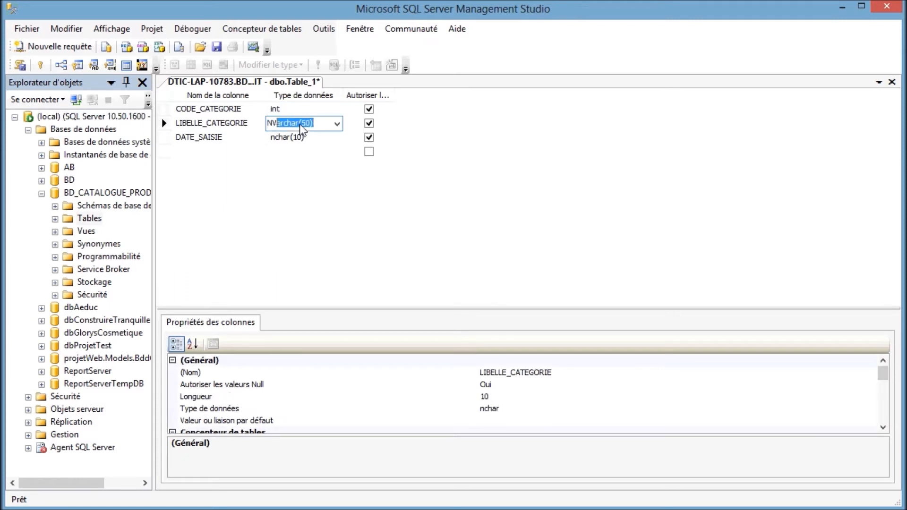
key(Right)
key(Right)
key(Right)
key(Delete)
key(Delete)
text(MAX)
click(305, 138)
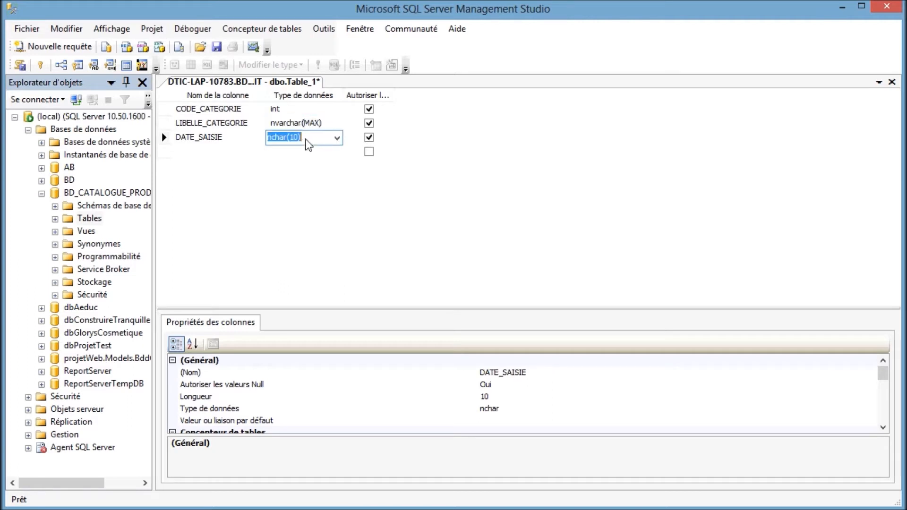
text(DATETime)
key(Return)
Step: Define the CODE_CATEGORIE column as the table's primary key
click(166, 111)
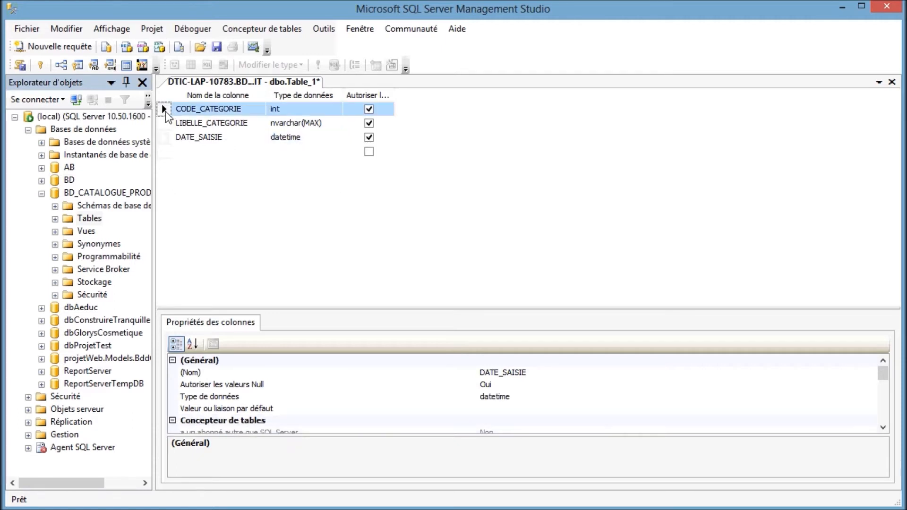
right_click(166, 112)
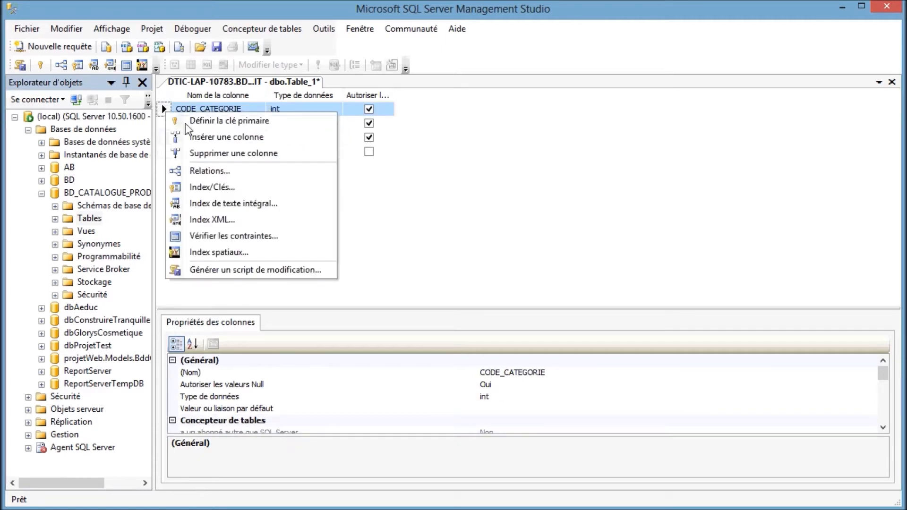
click(204, 121)
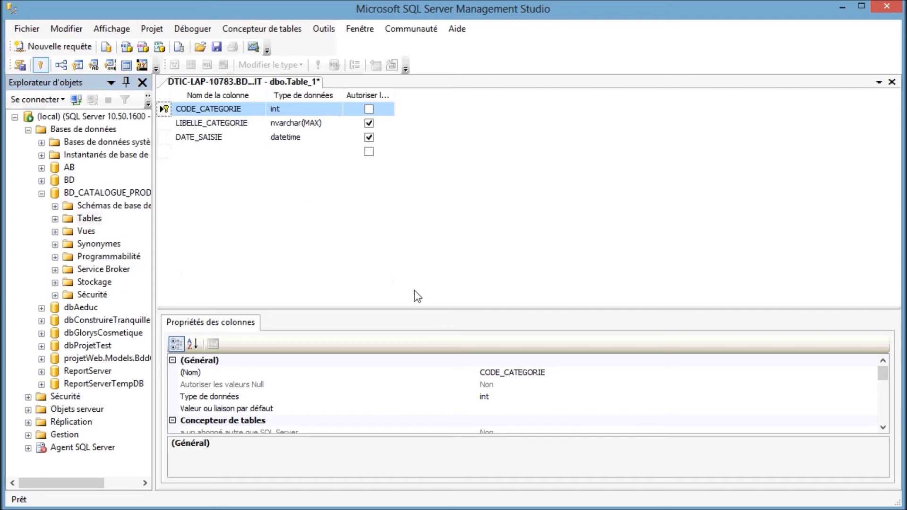
Step: Make CODE_CATEGORIE an identity column by setting (Est d'identité) to Oui in its counter specification
drag(883, 372, 885, 419)
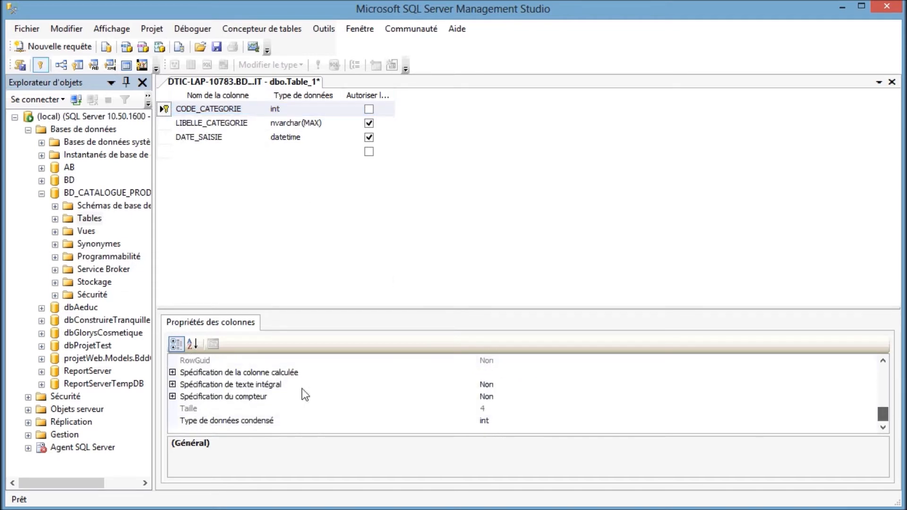
click(173, 397)
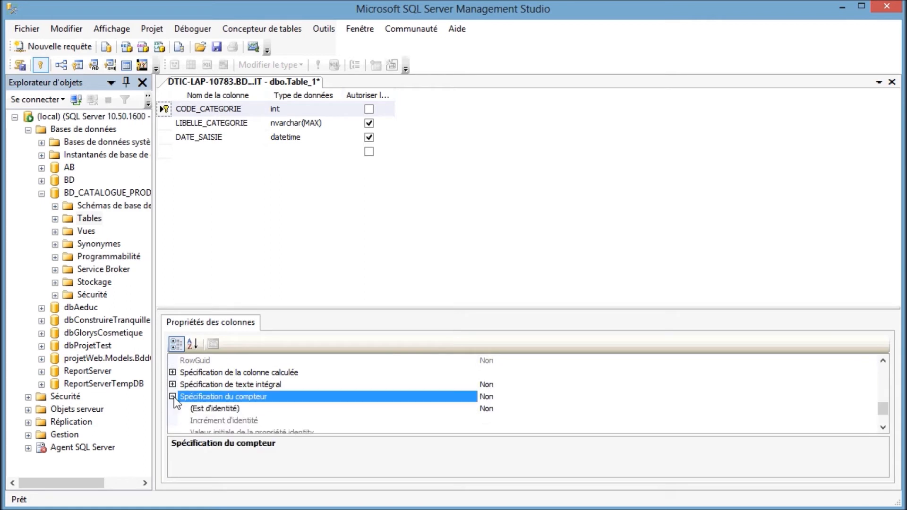
click(514, 409)
click(869, 407)
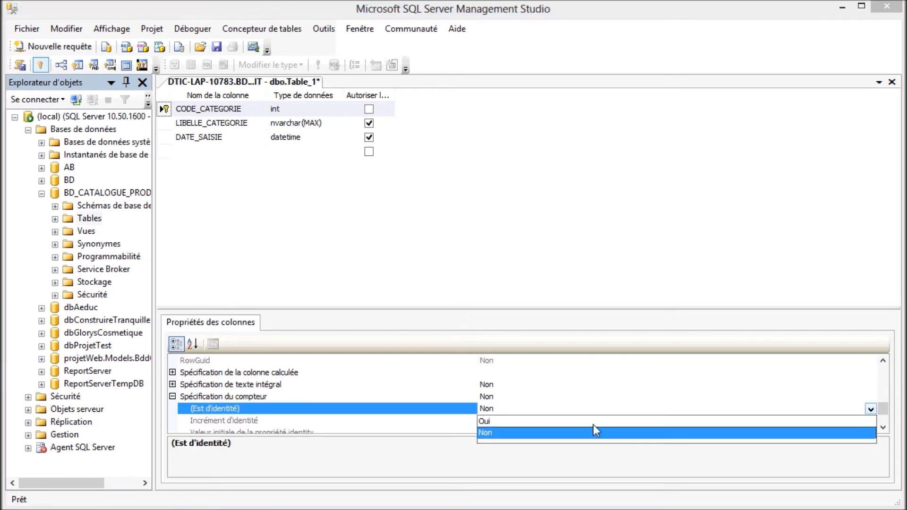
click(567, 422)
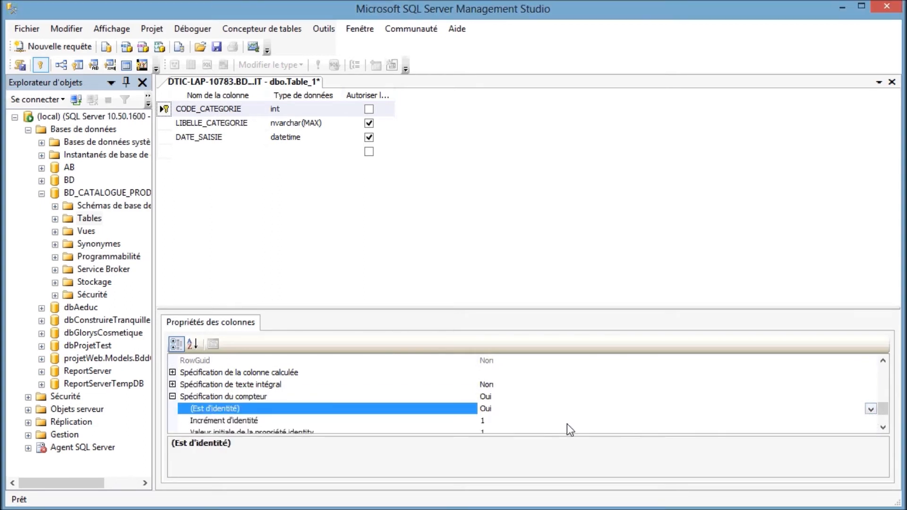
Step: Save the new table under the name CAT_CATEGORIE
click(164, 138)
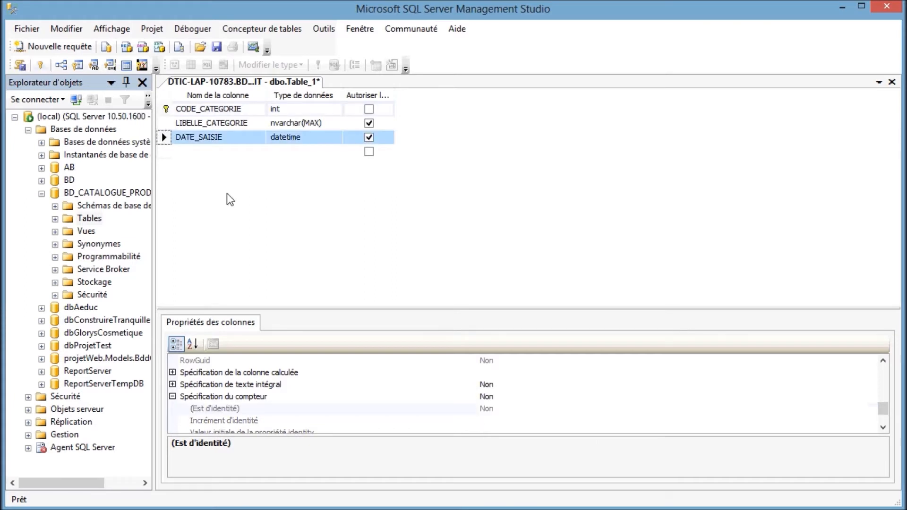
click(216, 46)
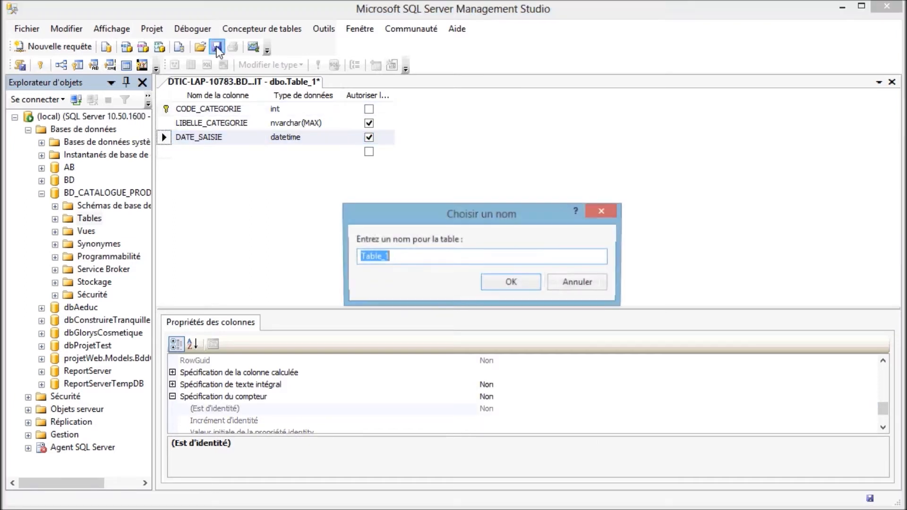
text(CAT_CATEGORIE)
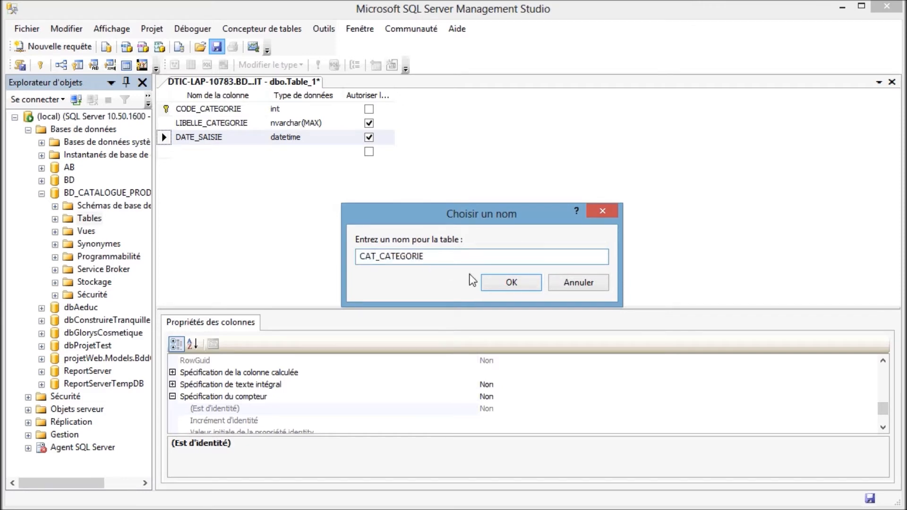
click(499, 283)
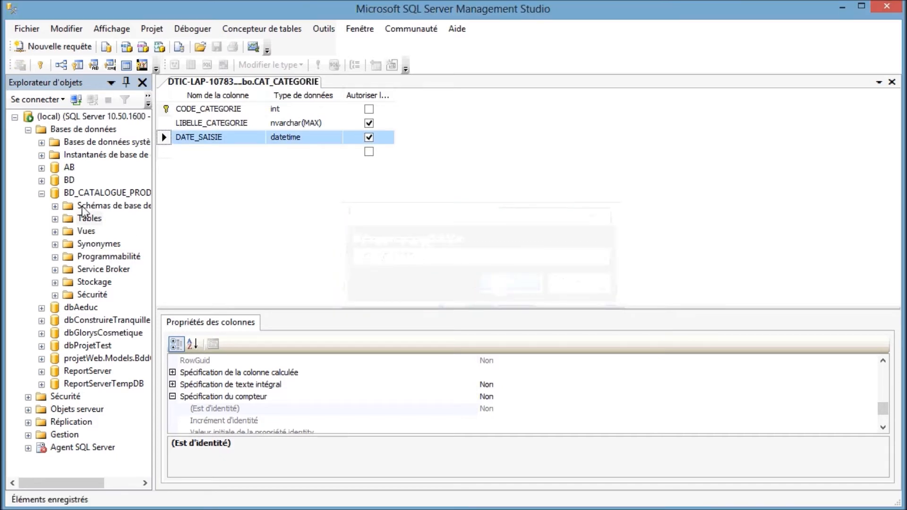
Step: Refresh the Tables folder of BD_CATALOGUE_PRODUIT and expand it to list its tables
right_click(86, 218)
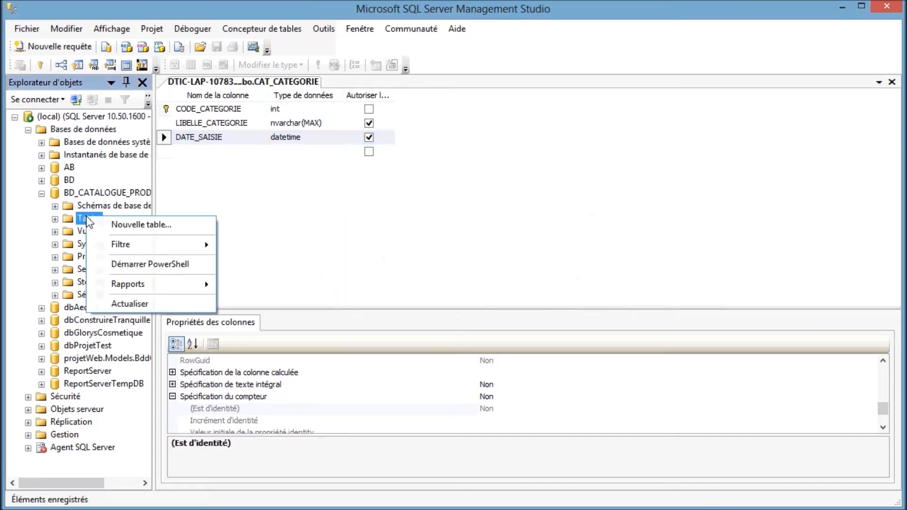
click(120, 304)
click(55, 220)
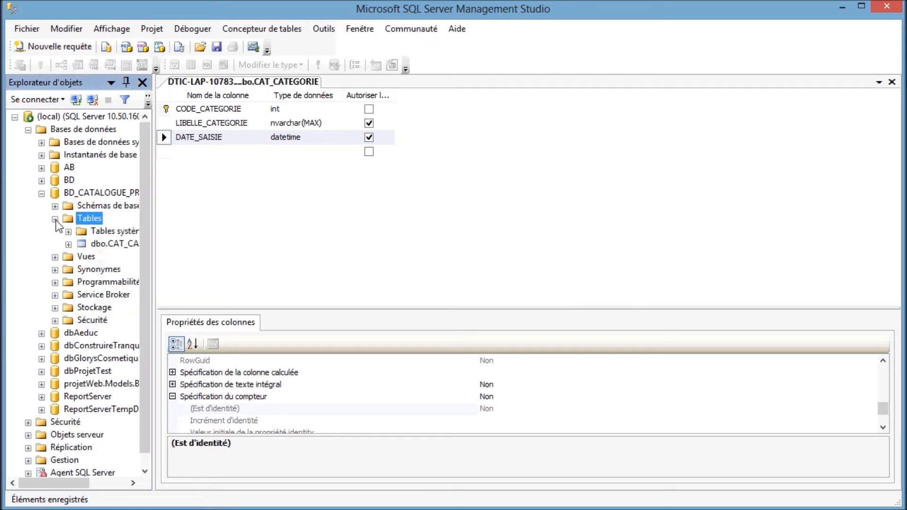
Step: Create a new table in BD_CATALOGUE_PRODUIT with the columns CODE_PRODUIT and CODE_CATEGORIE
right_click(85, 223)
click(104, 229)
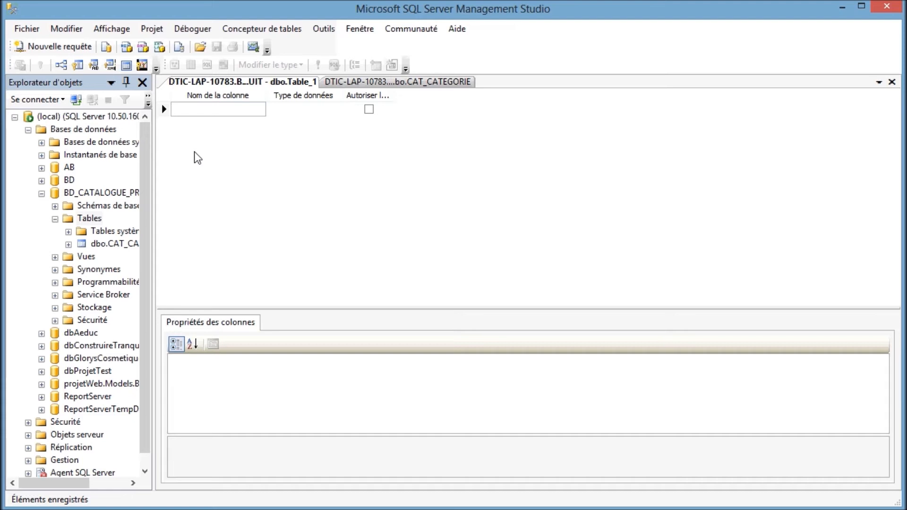
text(CODE_PRODUIT)
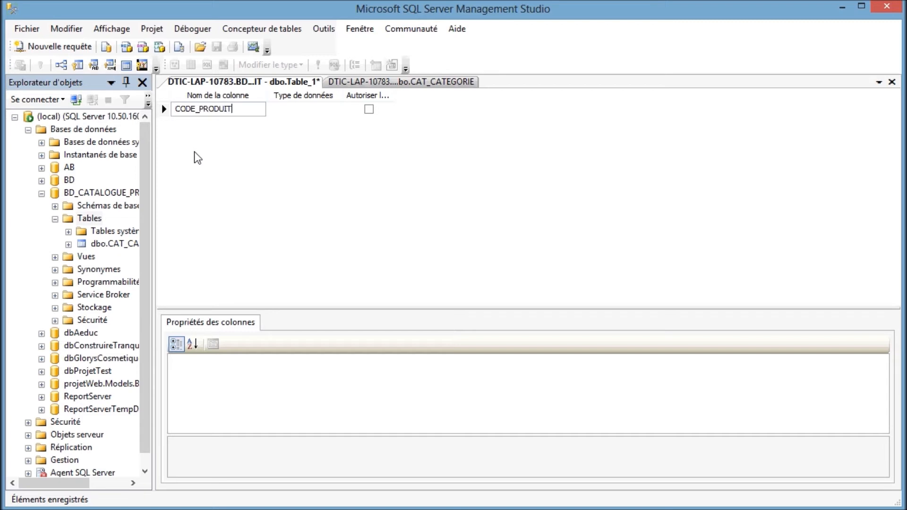
key(Return)
click(200, 124)
text(CODE_CA)
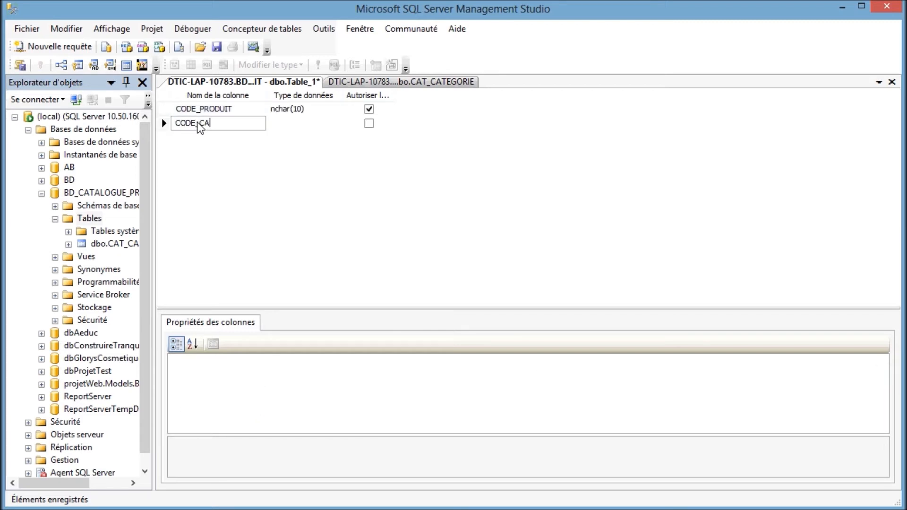
text(TEGORIE)
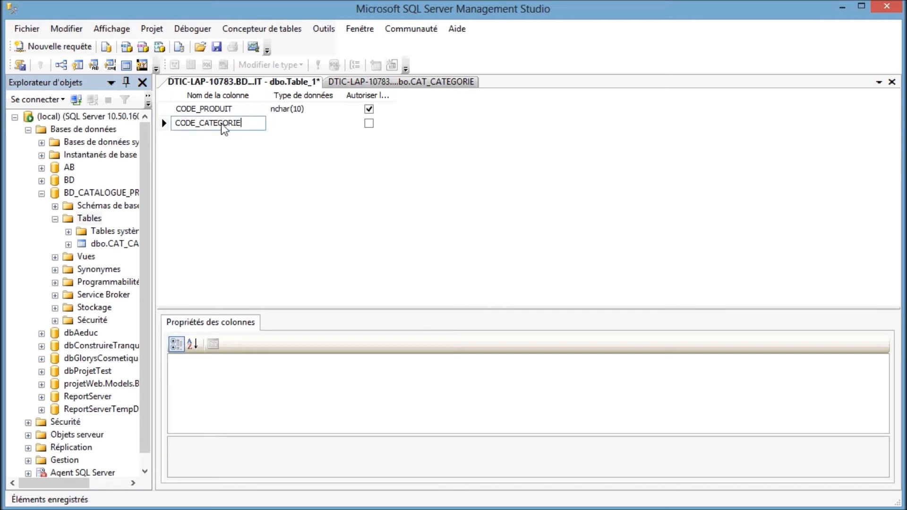
key(Return)
Step: Add the columns LIBELLE_PRODUIT and DESCRIPTION_PRODUIT to the new table
click(215, 138)
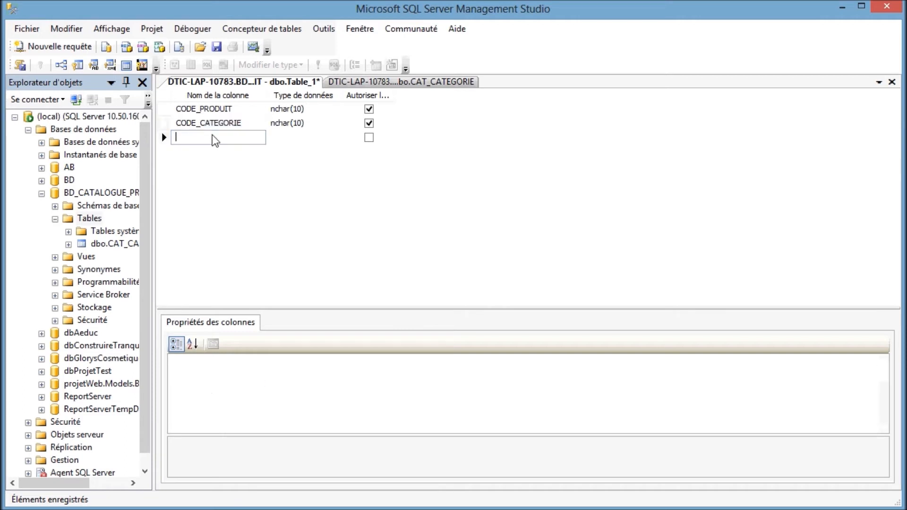
text(LIBELLE_PRODUIT)
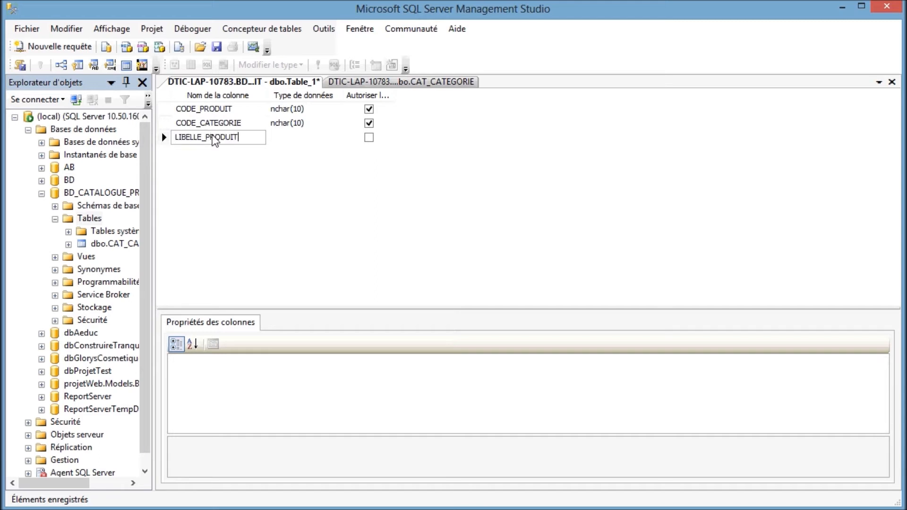
key(Return)
click(226, 154)
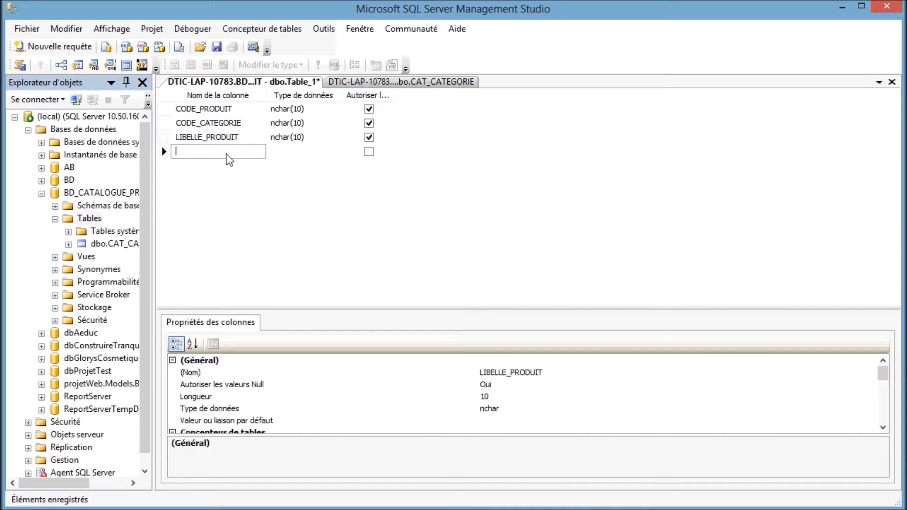
text(DESC)
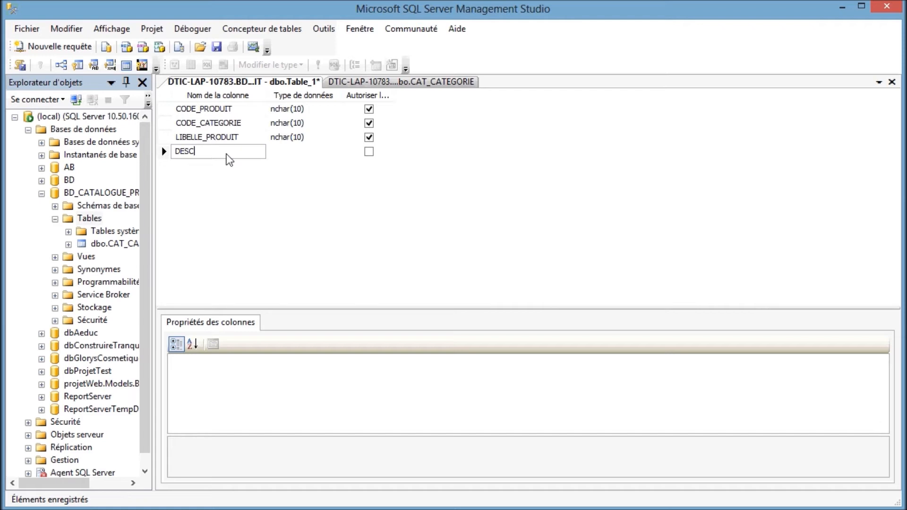
text(RIPTION_PRODUIT)
Step: Add the columns IMAGE_PRODUIT and URL_IMAGE_PRODUIT below DESCRIPTION_PRODUIT
click(230, 167)
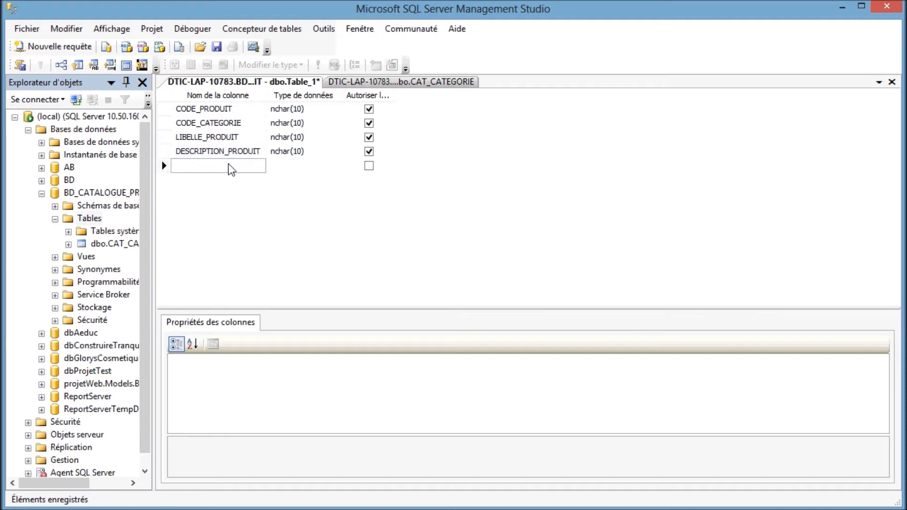
text(IMAGE_PRODUIT)
click(223, 191)
click(217, 181)
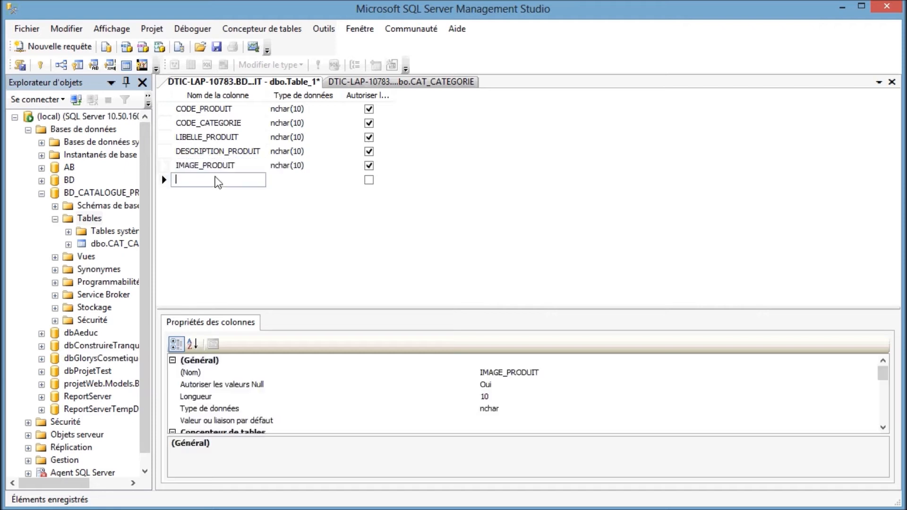
text(URL_IMAGE)
key(Return)
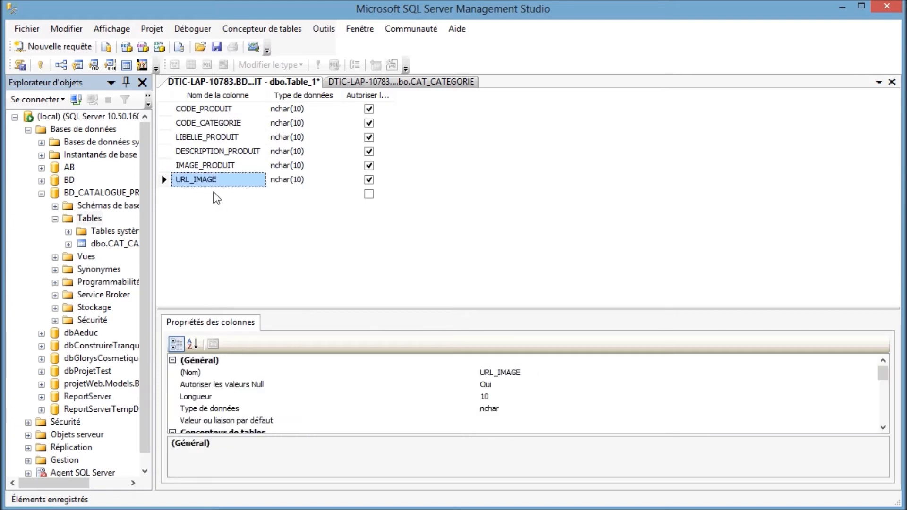
click(231, 181)
text(_PR)
text(IT)
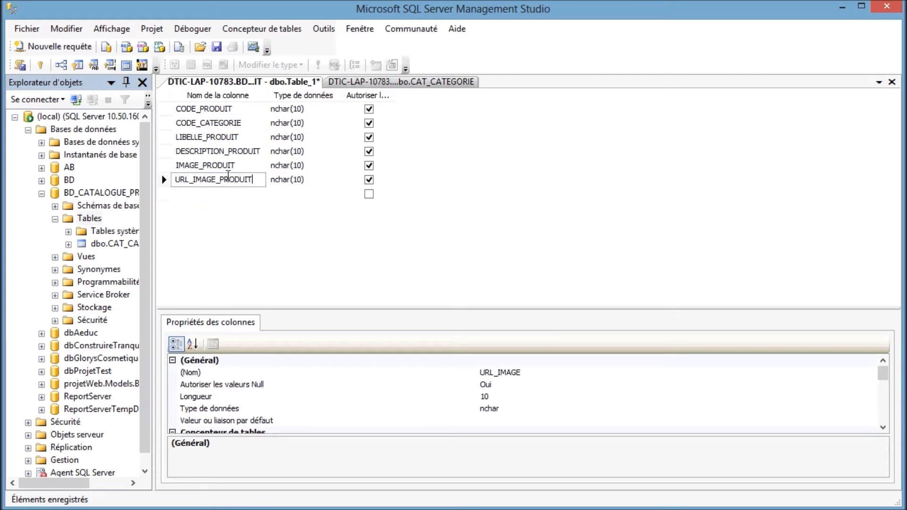
Step: Add a DATE_SAISIE column with the data type datetime
click(212, 194)
text(DATE_SAISIE)
key(Return)
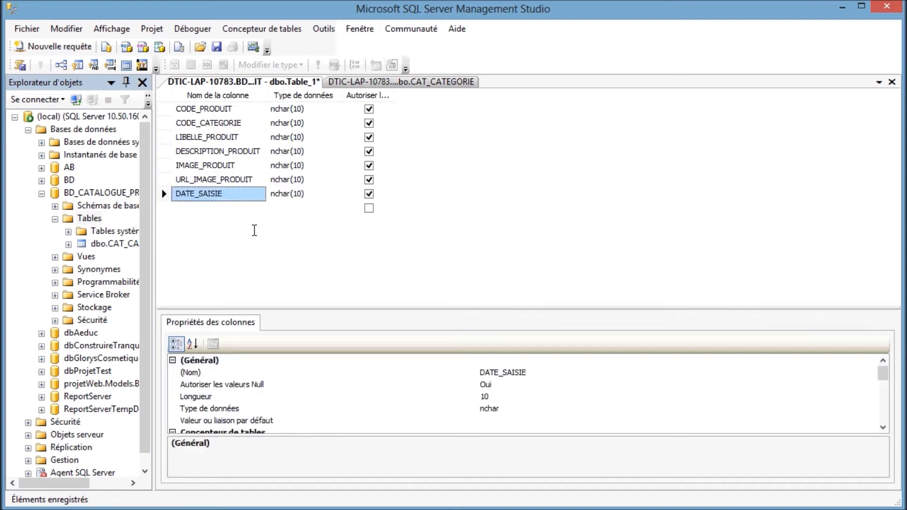
click(285, 196)
text(DATETime)
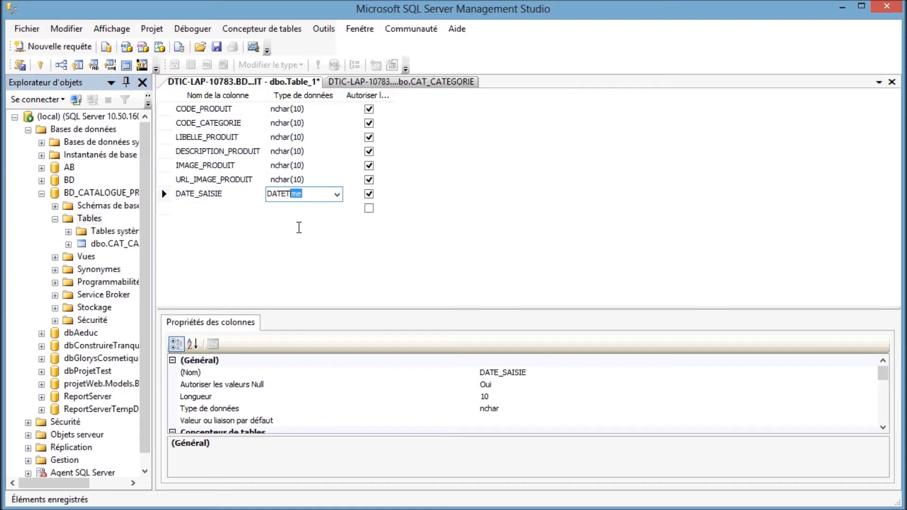
key(Return)
Step: Set the data type of URL_IMAGE_PRODUIT to nvarchar(MAX)
click(298, 181)
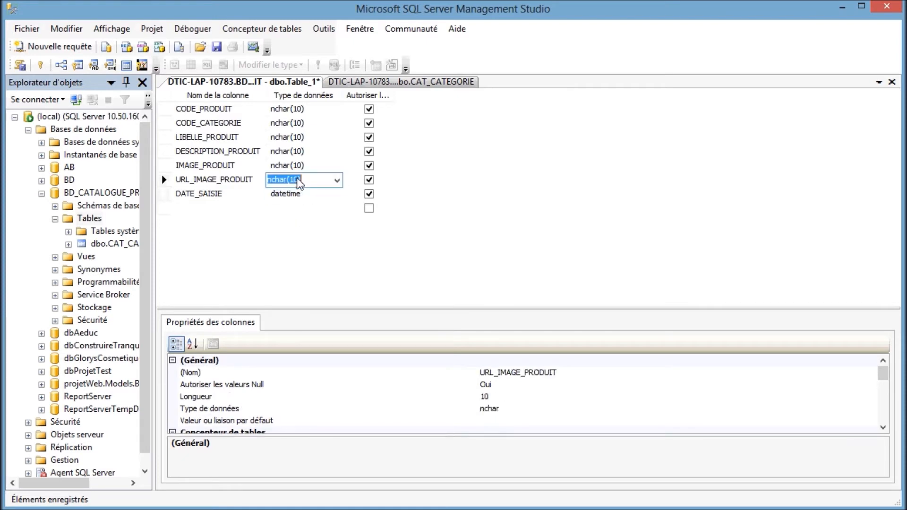
text(NVARchar(50))
key(Right)
key(Right)
key(BackSpace)
key(BackSpace)
text(AMX)
key(BackSpace)
key(BackSpace)
key(BackSpace)
text(MAX)
Step: Set the data type of IMAGE_PRODUIT to nvarchar(MAX)
click(321, 168)
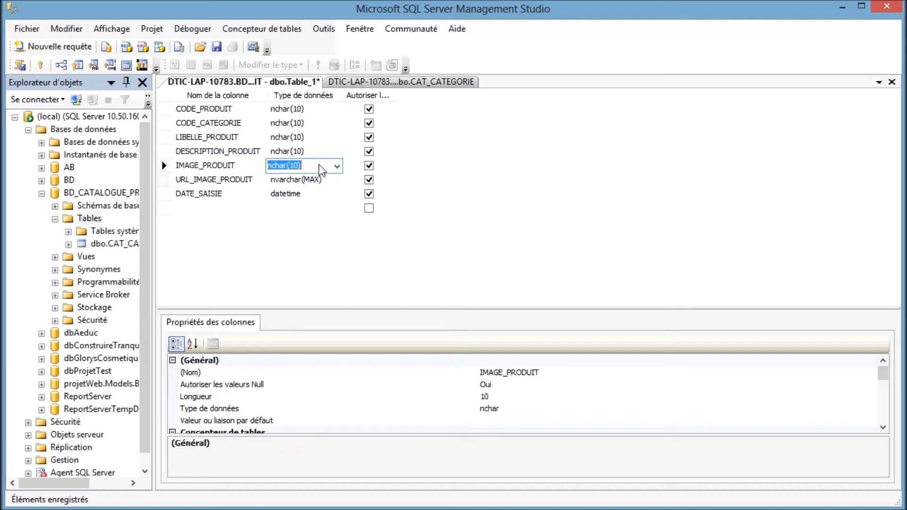
text(NVARch)
key(Right)
key(Right)
key(Right)
key(Right)
key(BackSpace)
key(BackSpace)
text(MAX)
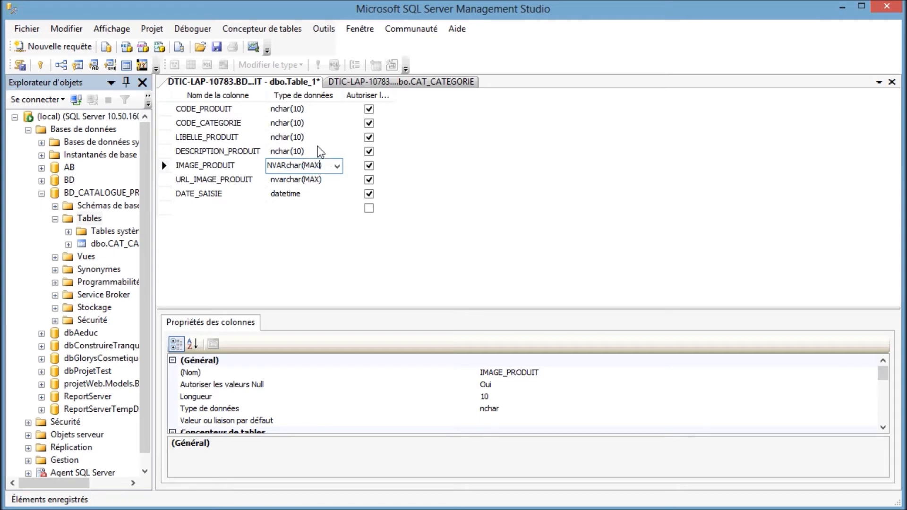
Step: Set the data type of DESCRIPTION_PRODUIT to nvarchar(MAX)
click(320, 151)
text(NVARC)
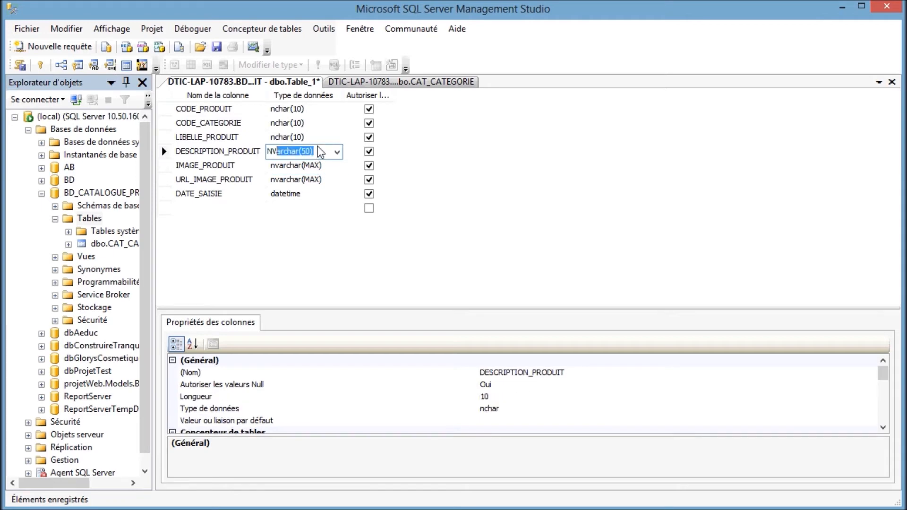
click(312, 152)
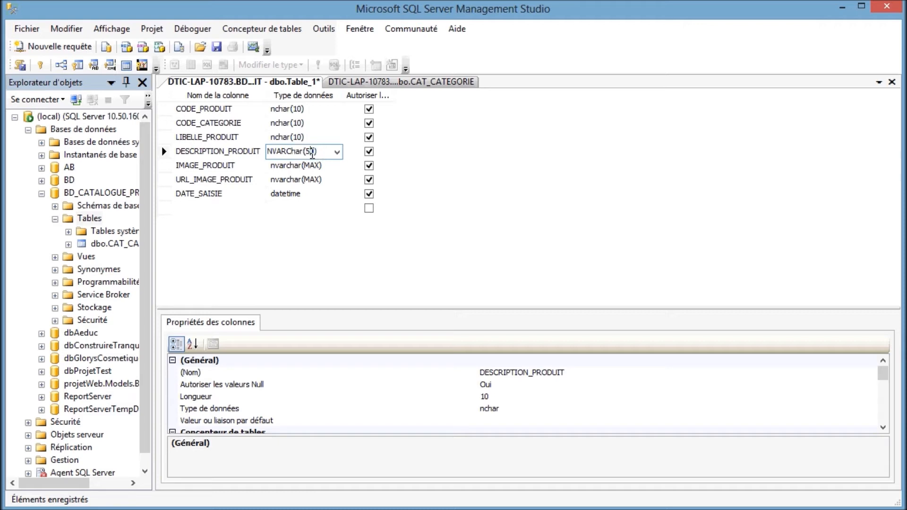
key(BackSpace)
key(BackSpace)
text(MAX)
Step: Set the data type of LIBELLE_PRODUIT to nvarchar(200)
click(306, 137)
text(NVAR)
key(Right)
key(Right)
key(Right)
key(Right)
key(Right)
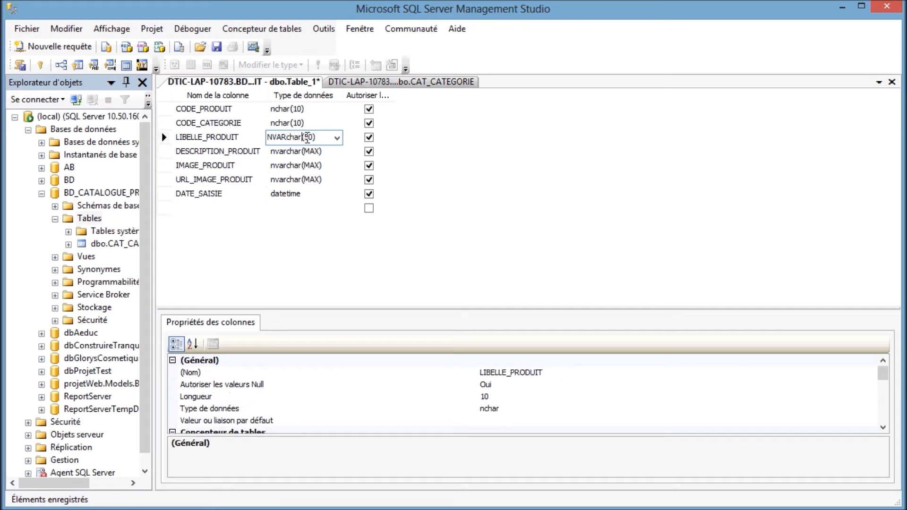
key(Delete)
key(Delete)
text(200)
Step: Set the data type of both CODE_CATEGORIE and CODE_PRODUIT to int
click(313, 125)
text(int)
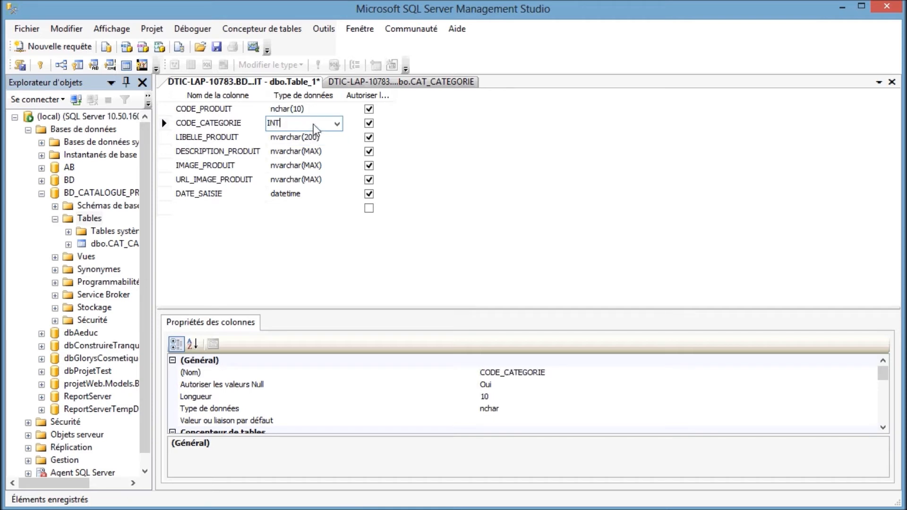
click(300, 110)
text(int)
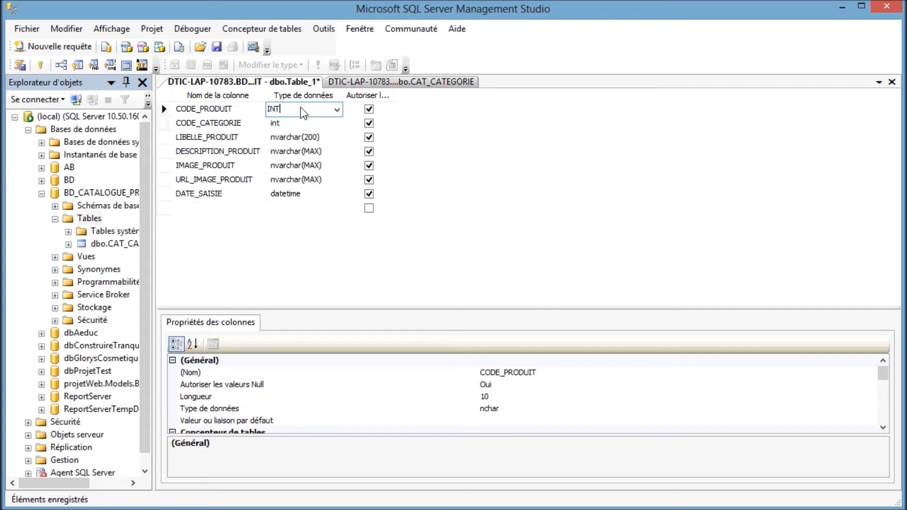
key(Return)
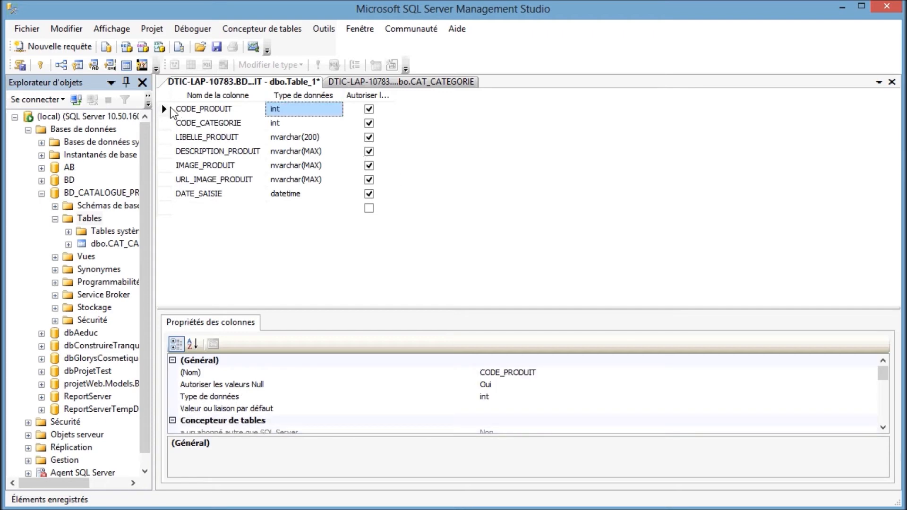
Step: Define CODE_PRODUIT as the primary key and make it an identity column by setting (Est d'identité) to Oui
right_click(165, 111)
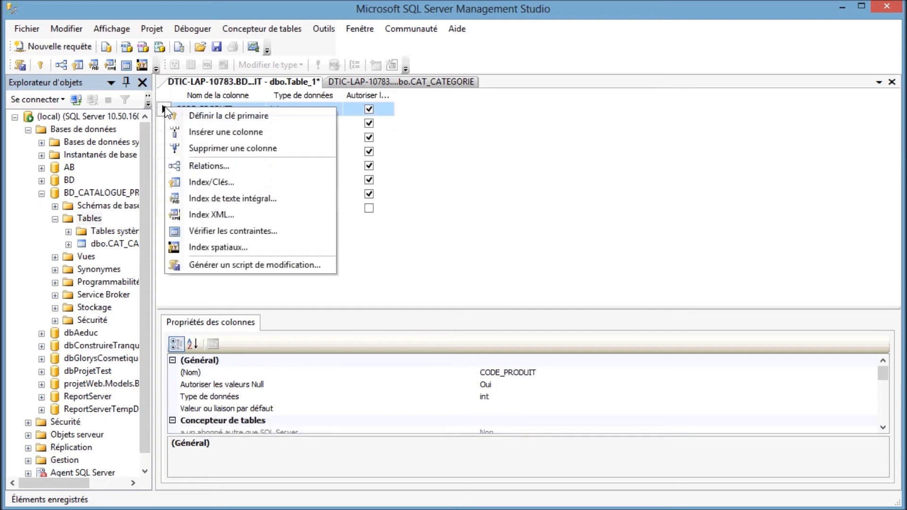
click(197, 116)
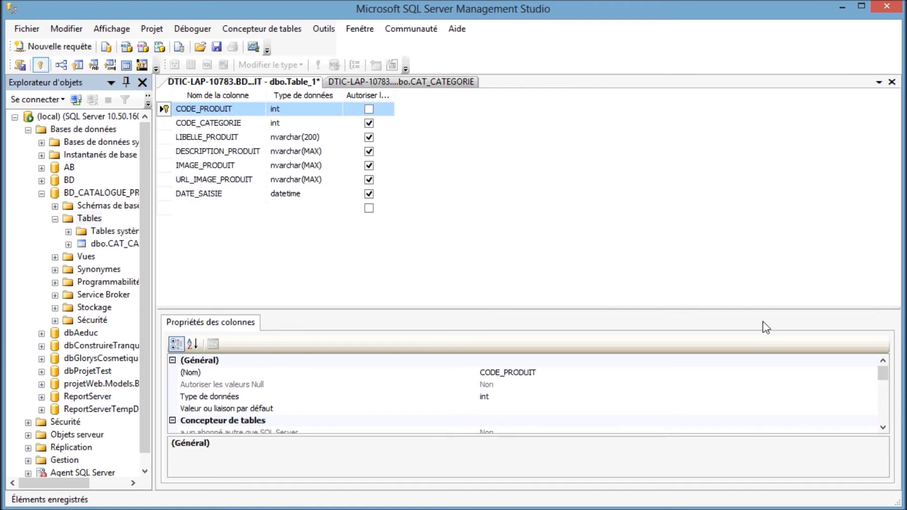
click(883, 375)
drag(883, 402, 884, 415)
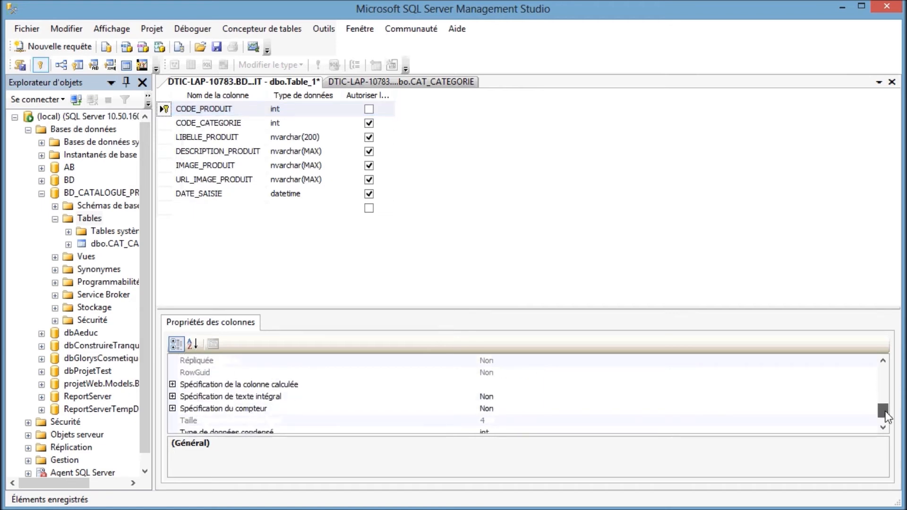
click(173, 409)
click(514, 421)
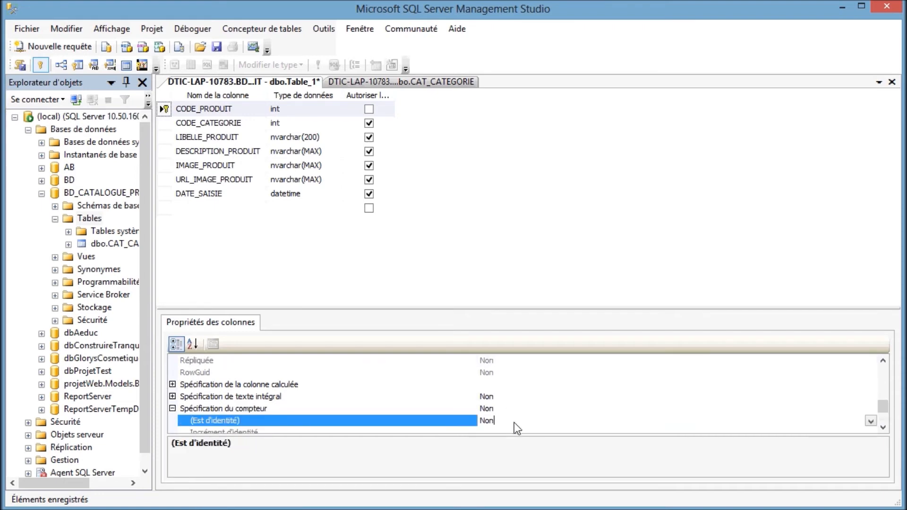
click(872, 419)
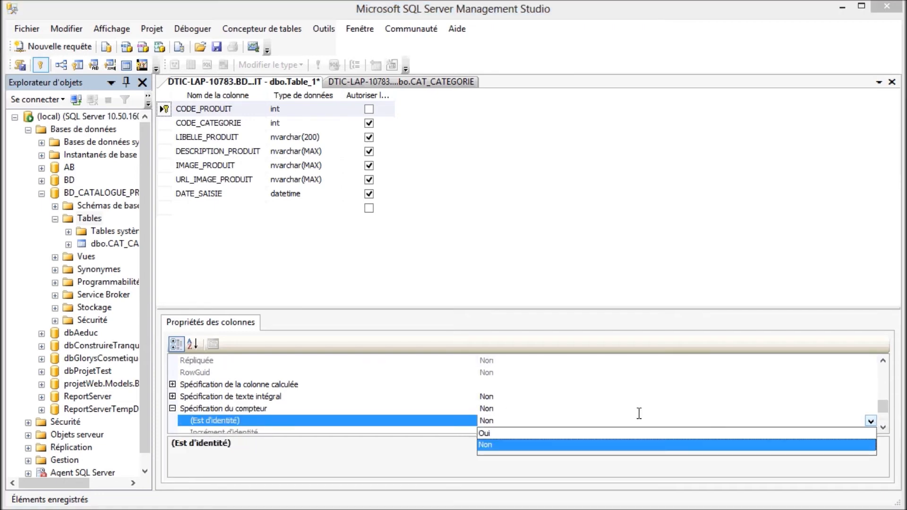
click(599, 433)
click(362, 294)
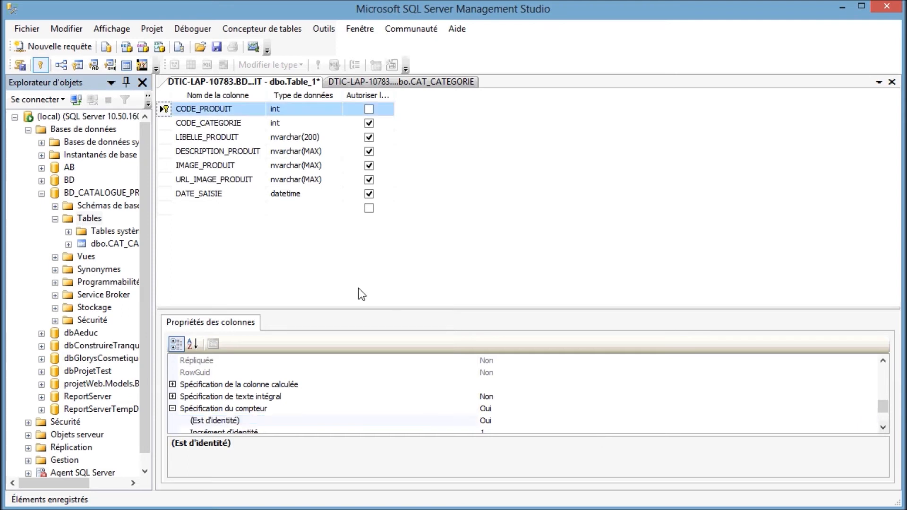
Step: Add a new foreign key relation to the product table from its CODE_CATEGORIE column
click(164, 123)
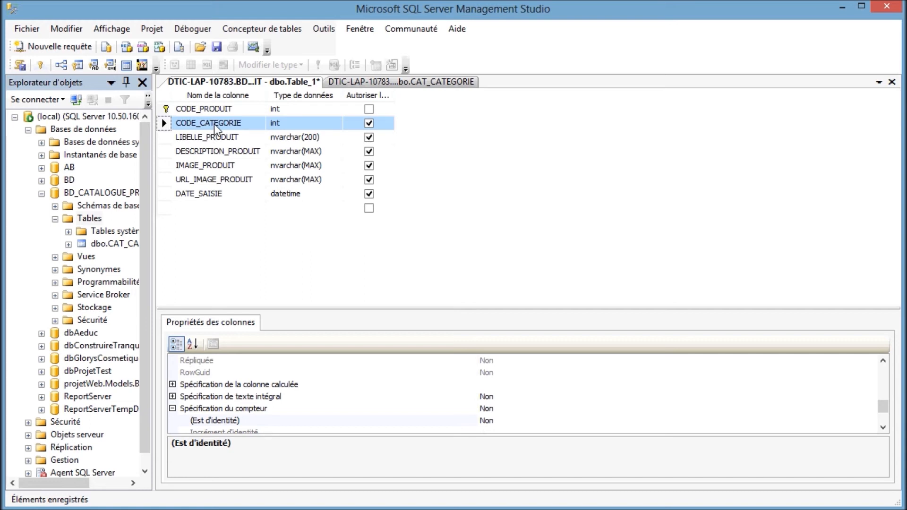
right_click(163, 123)
click(203, 182)
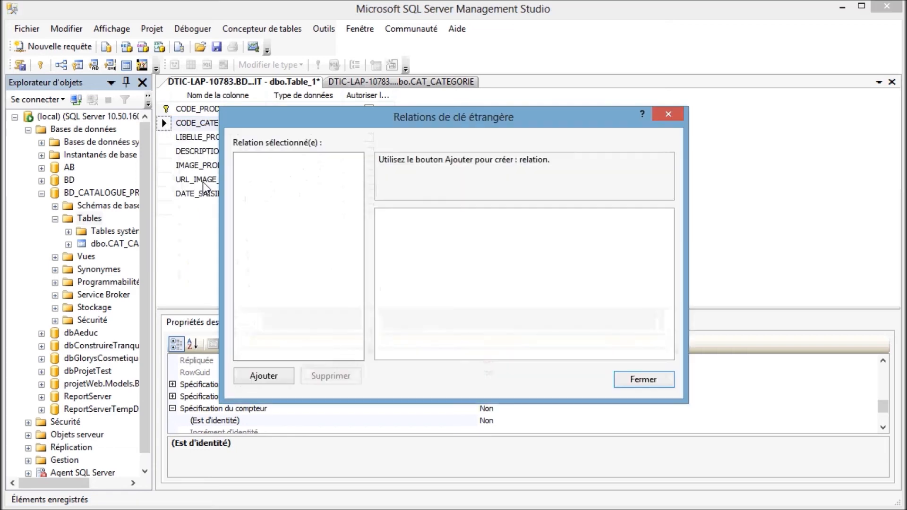
click(261, 375)
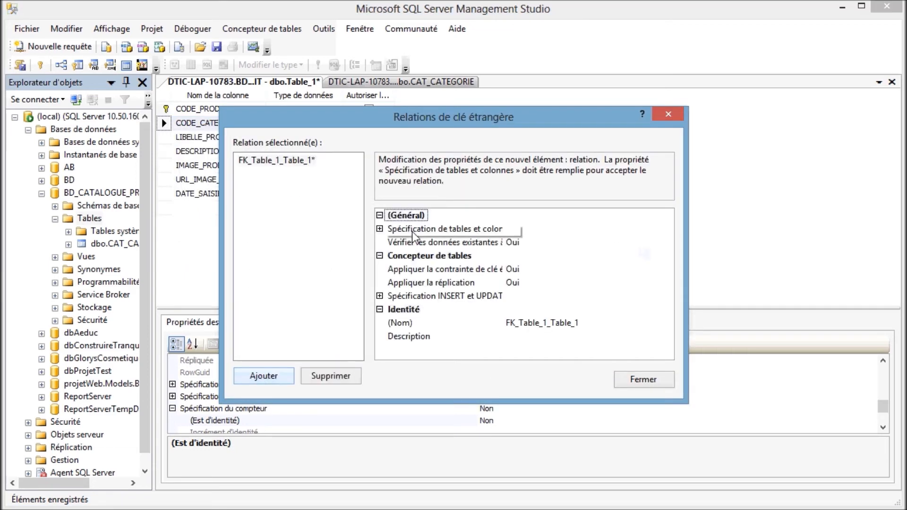
click(543, 231)
click(668, 230)
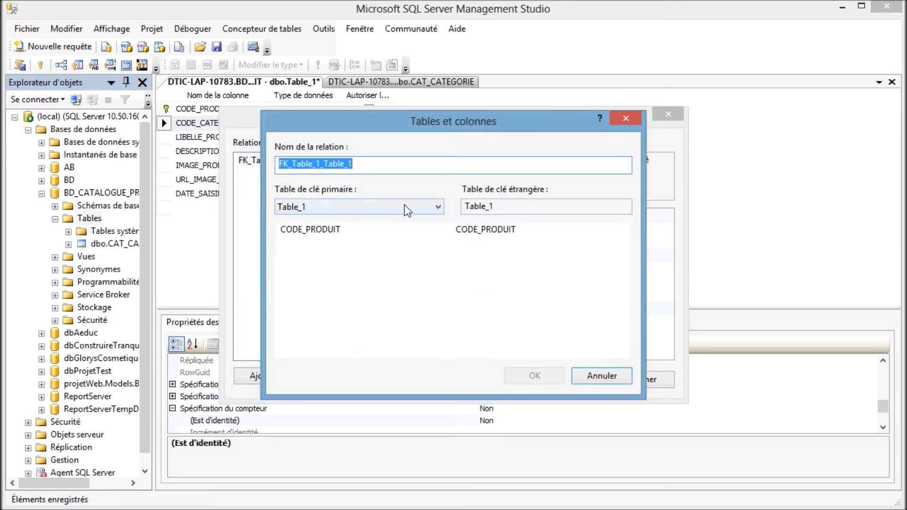
click(418, 208)
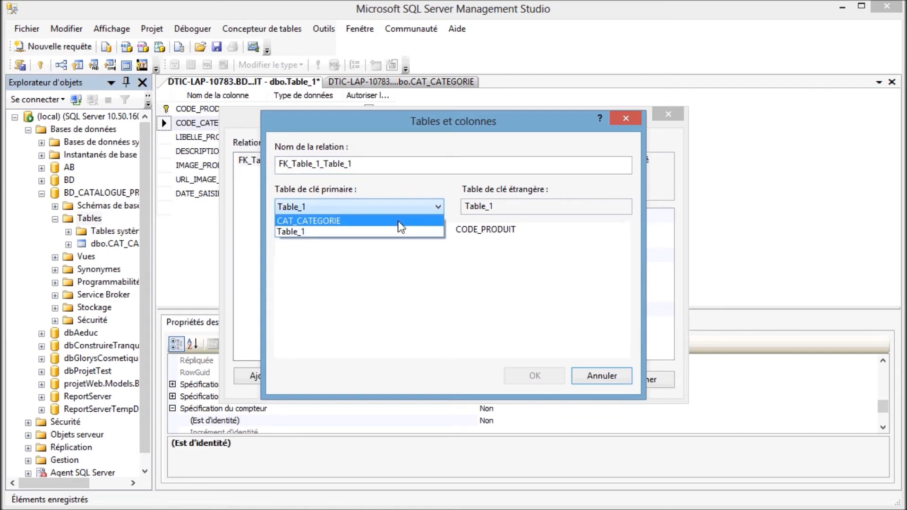
click(396, 222)
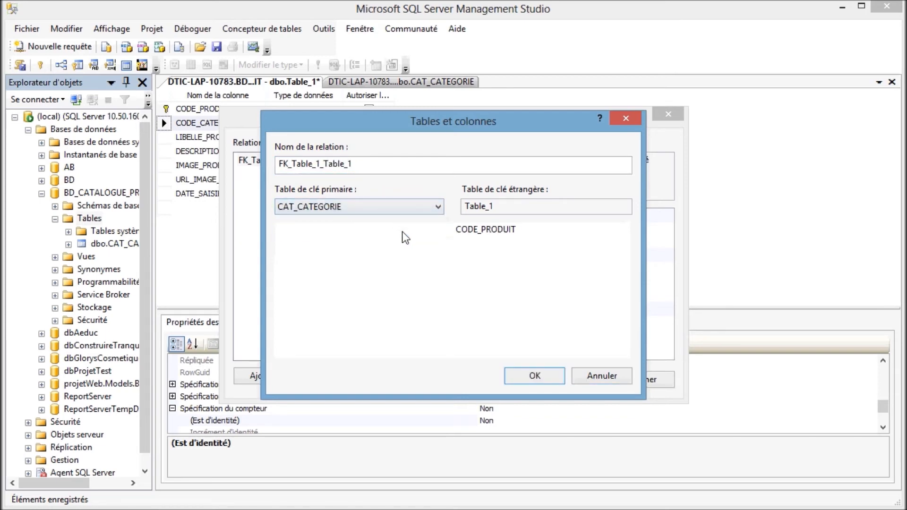
click(359, 229)
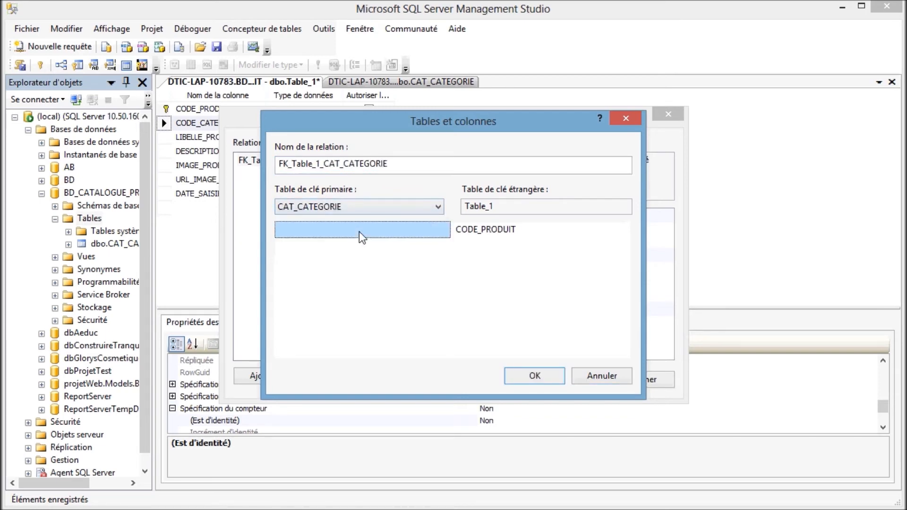
click(444, 230)
click(444, 230)
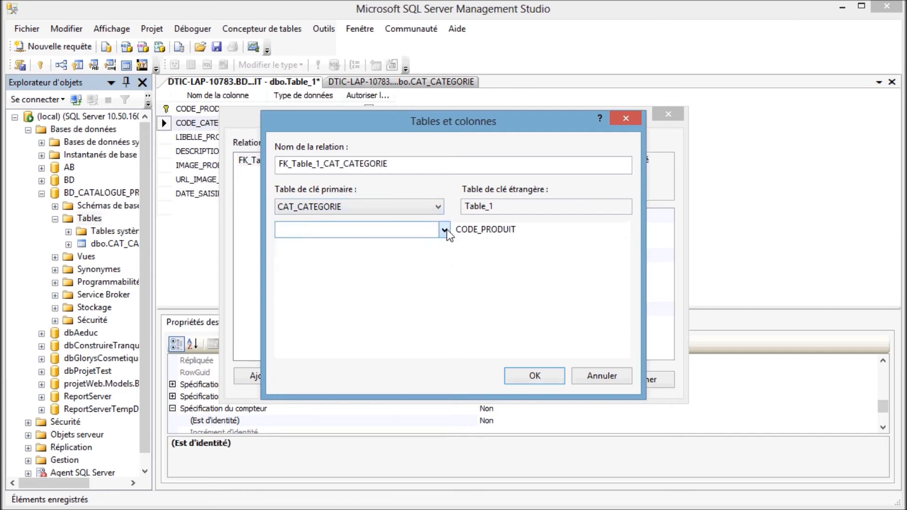
click(602, 377)
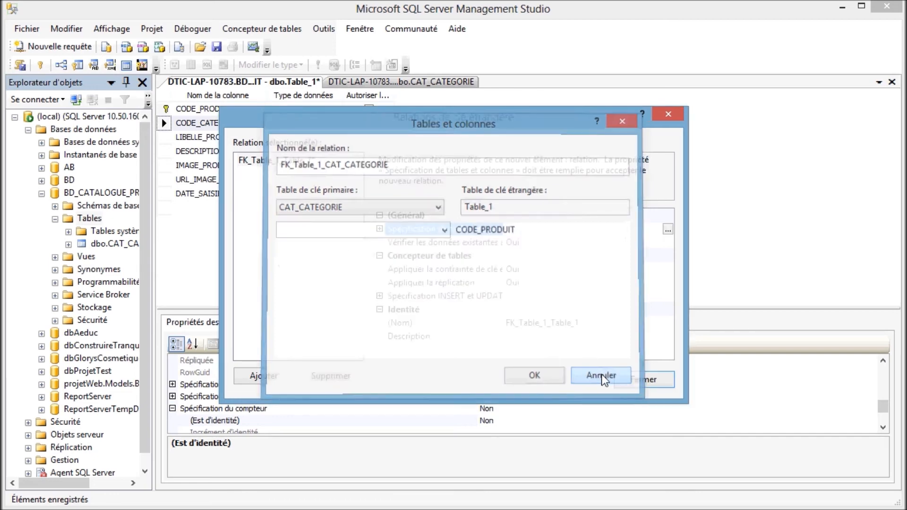
click(641, 382)
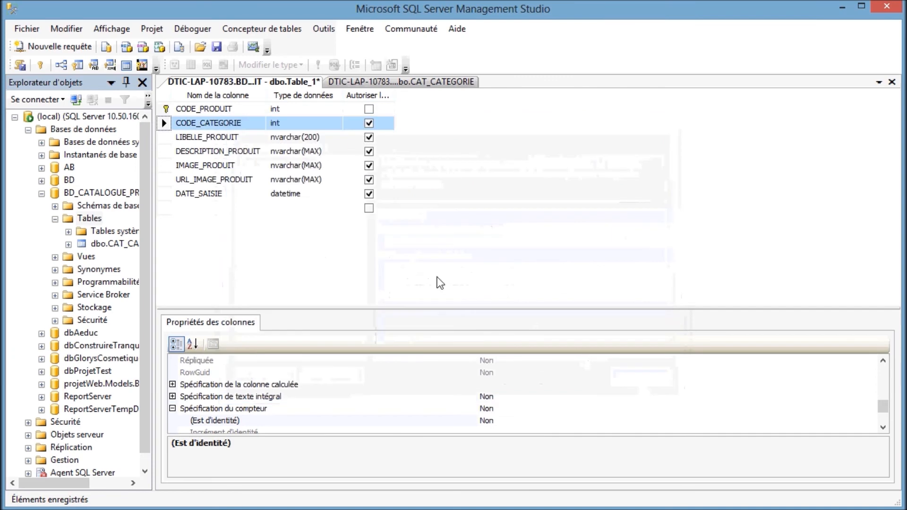
Step: Save the new table under the name CAT_PRODUIT
key(ctrl+s)
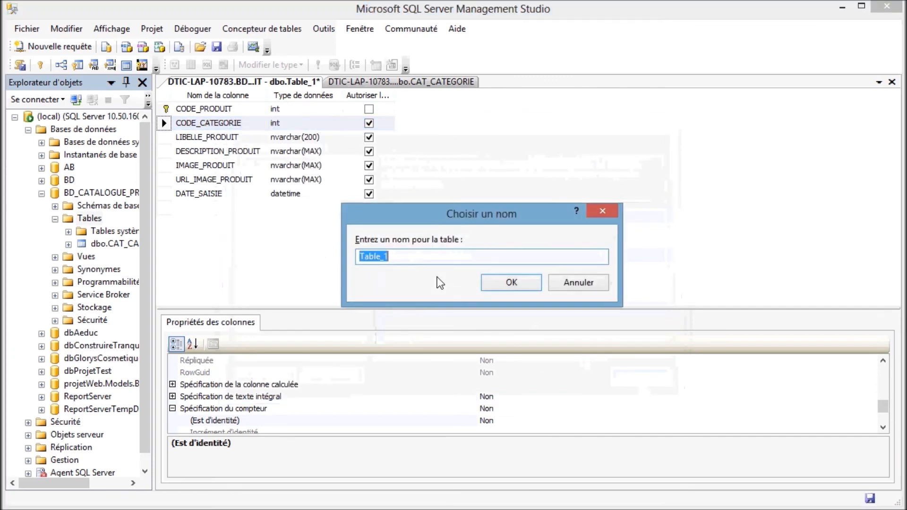
text(CAT)
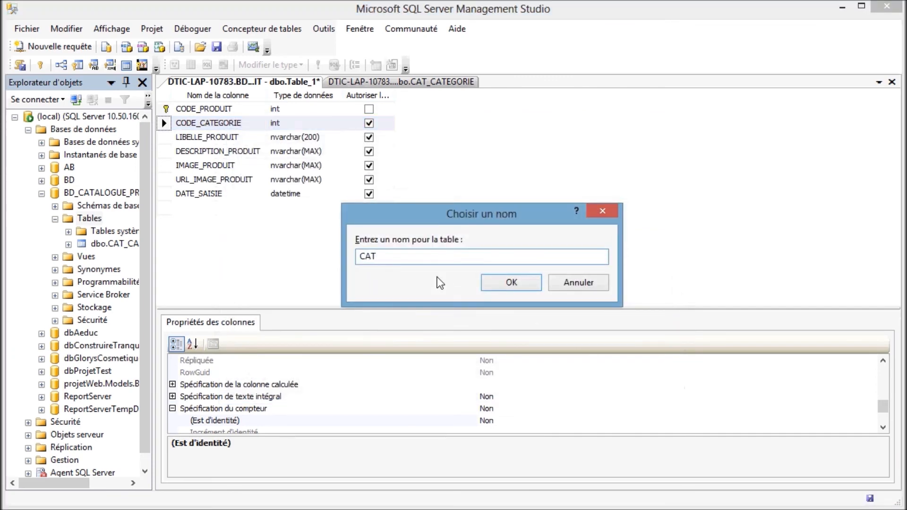
text(_PRODUIT)
click(494, 283)
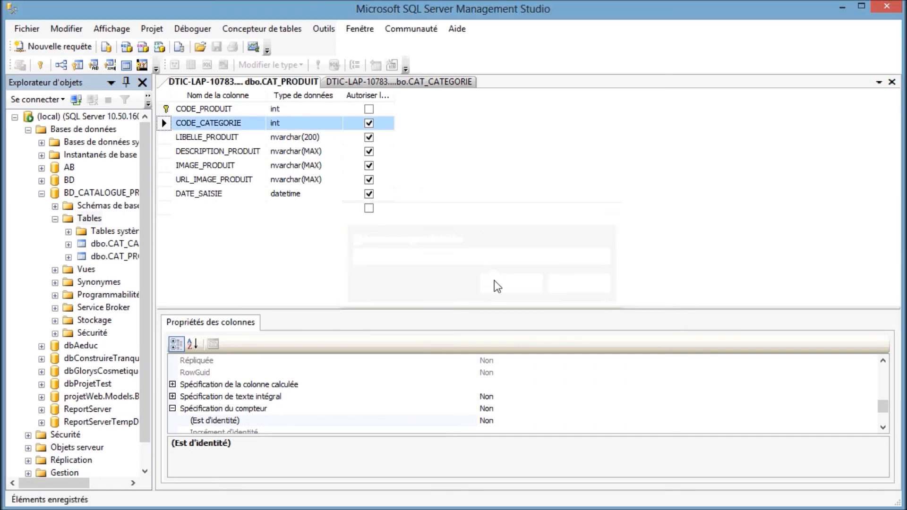
Step: In the existing CAT_PRODUIT relation, set the primary key table to CAT_CATEGORIE and its key column to CODE_CATEGORIE
right_click(168, 122)
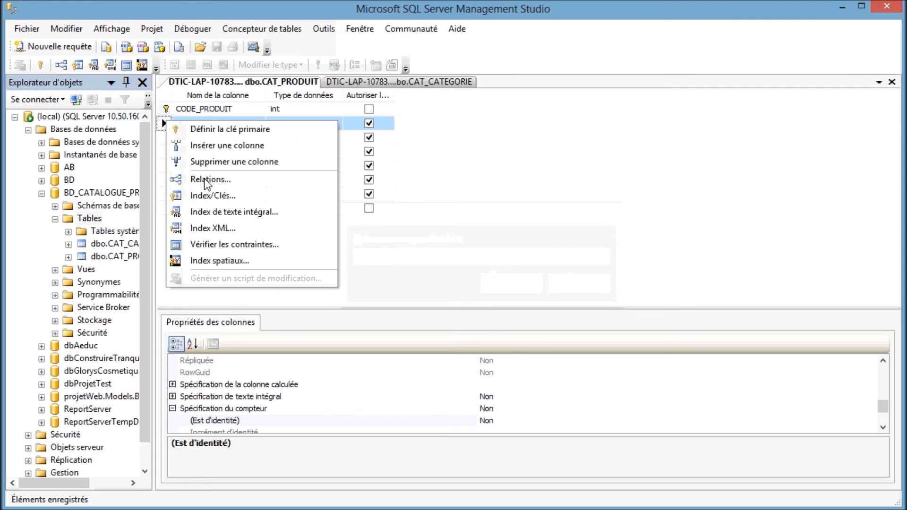
click(204, 177)
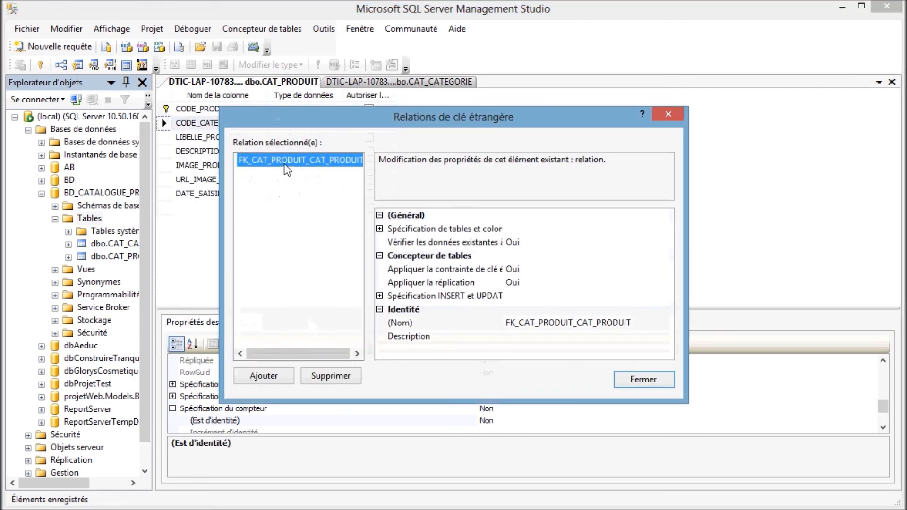
click(591, 229)
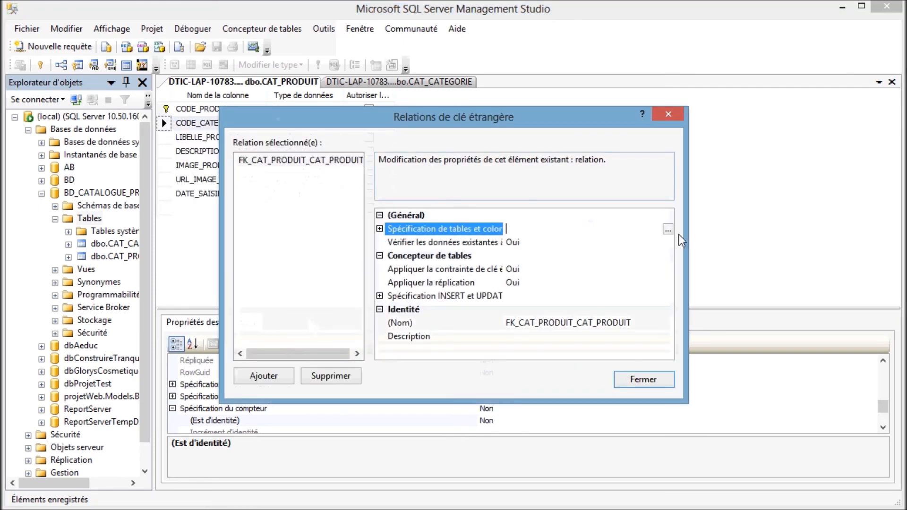
click(667, 230)
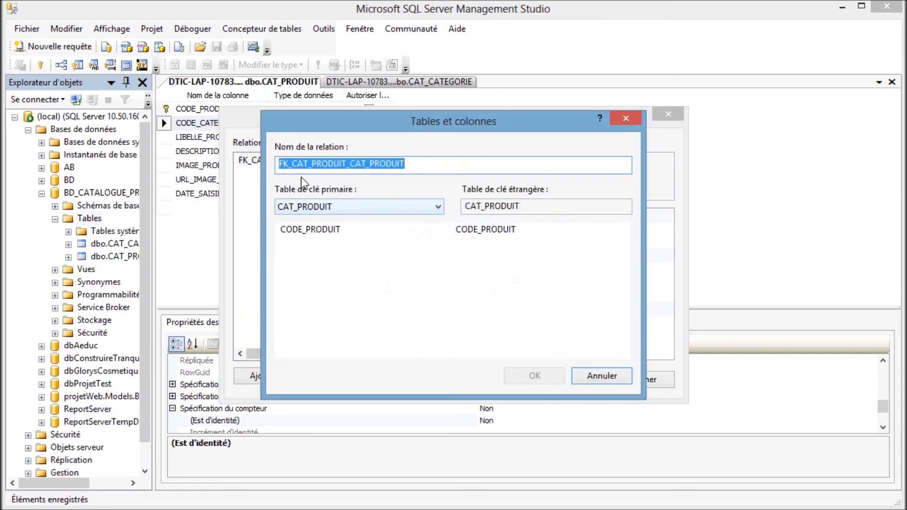
click(396, 208)
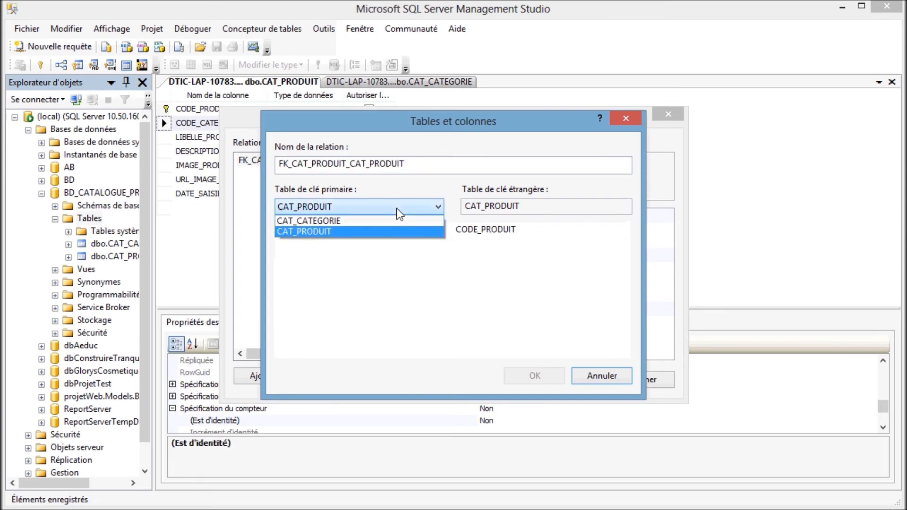
click(342, 221)
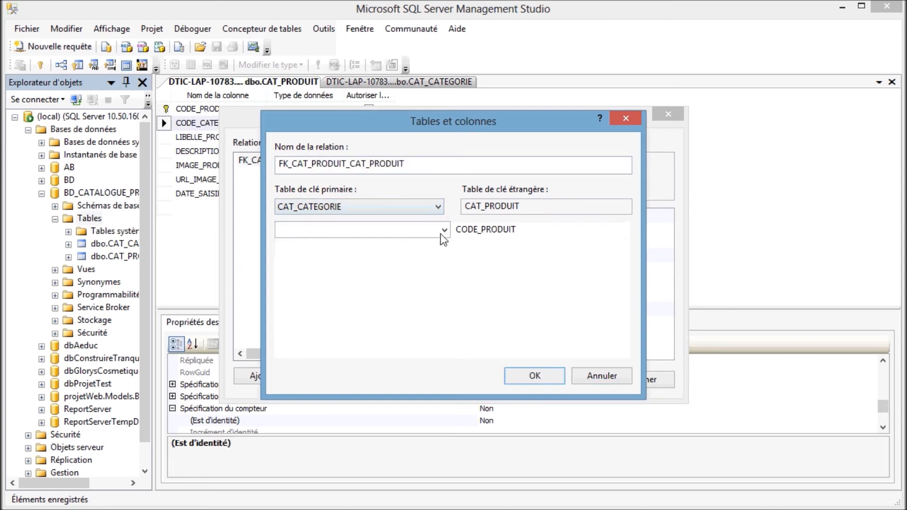
click(444, 231)
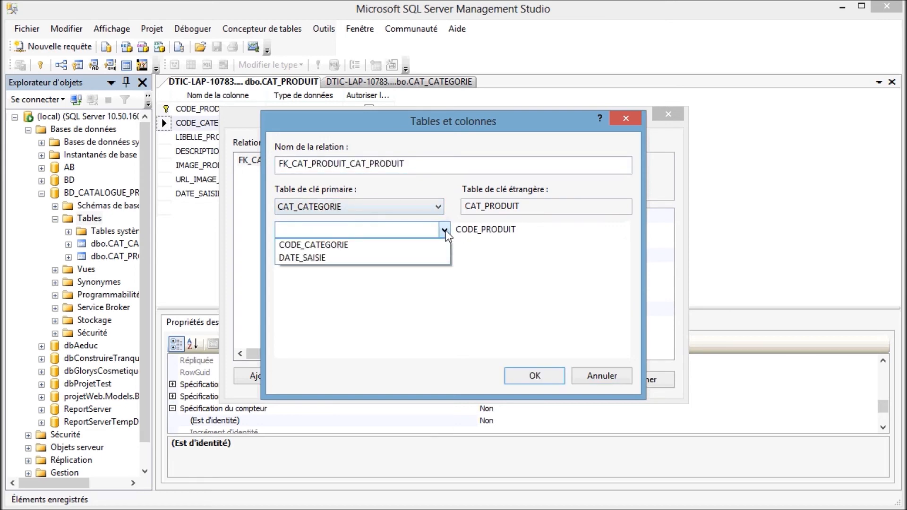
click(359, 244)
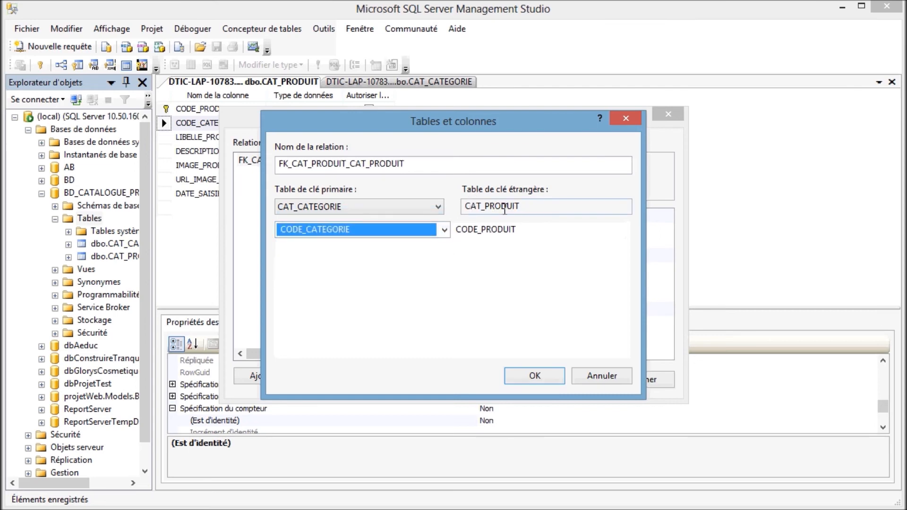
Step: Set the foreign key column of CAT_PRODUIT to CODE_CATEGORIE and accept the table and column mapping
click(520, 230)
click(619, 231)
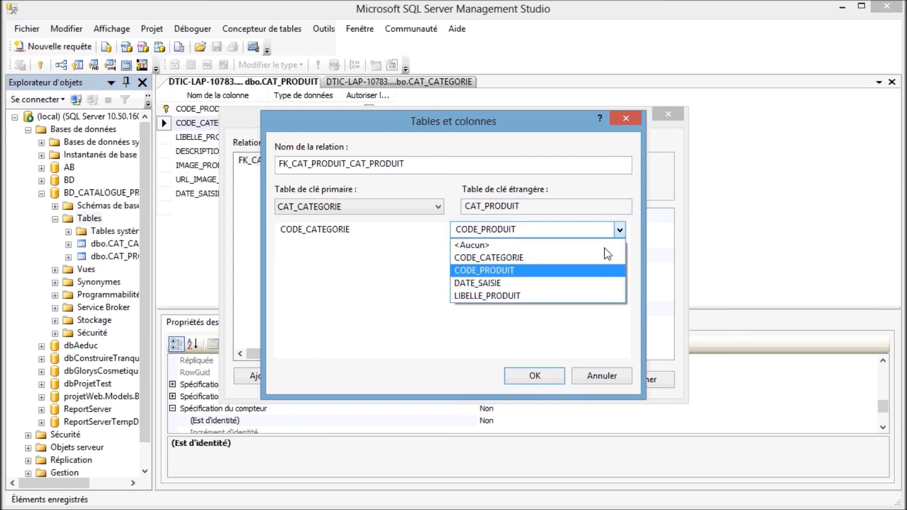
click(521, 258)
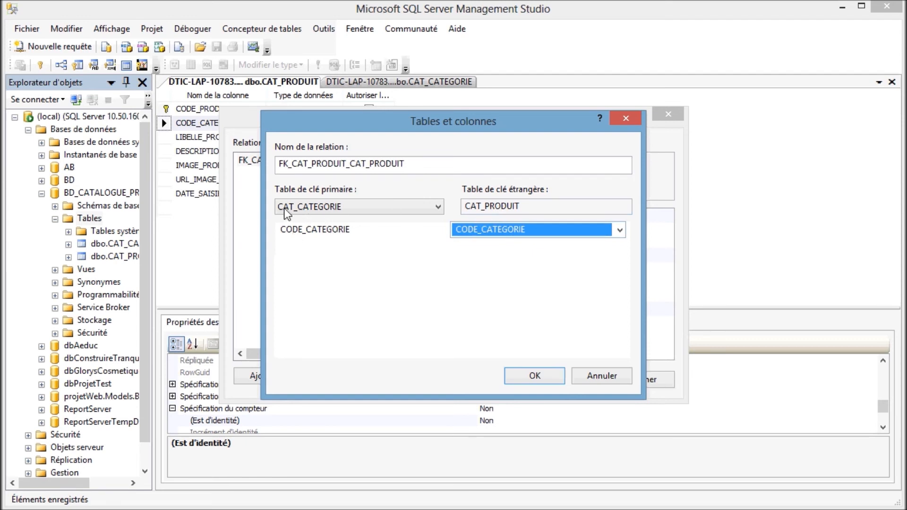
click(540, 377)
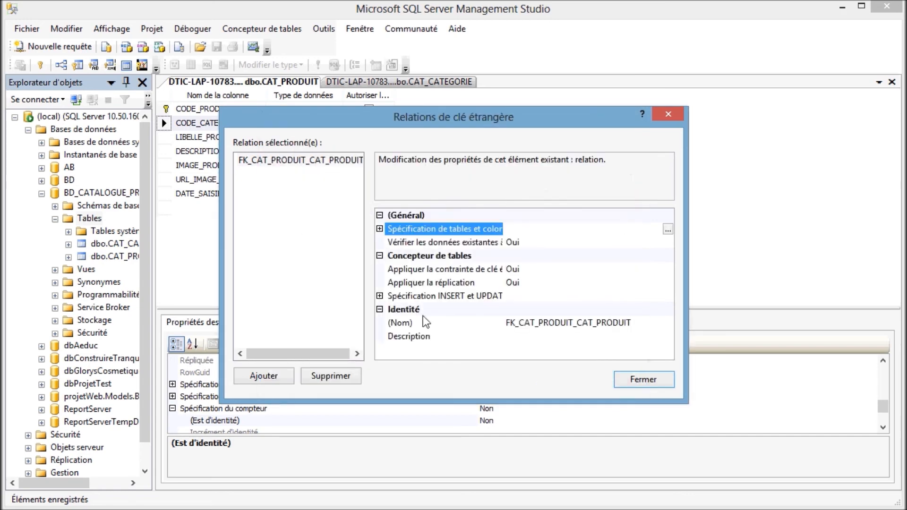
Step: Set the relation's update rule (Règle de mise à jour) to En cascade and save both affected tables
click(380, 296)
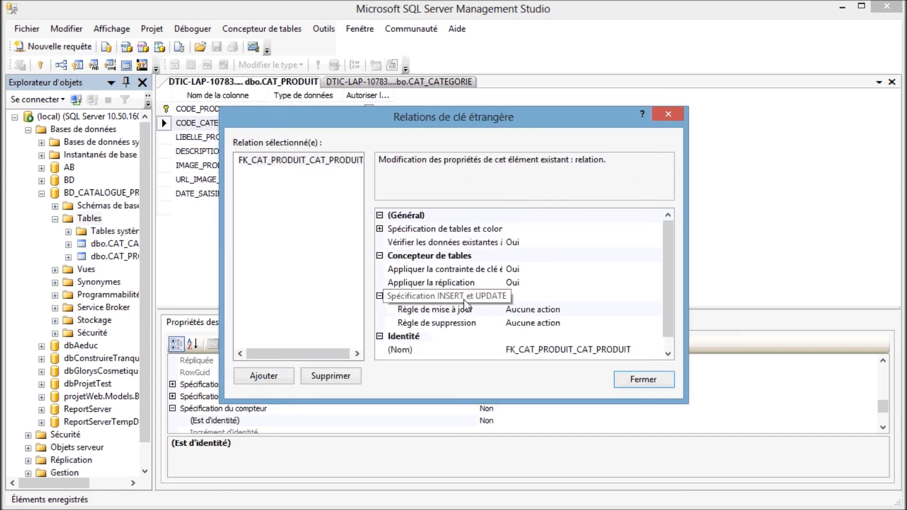
click(602, 312)
click(656, 310)
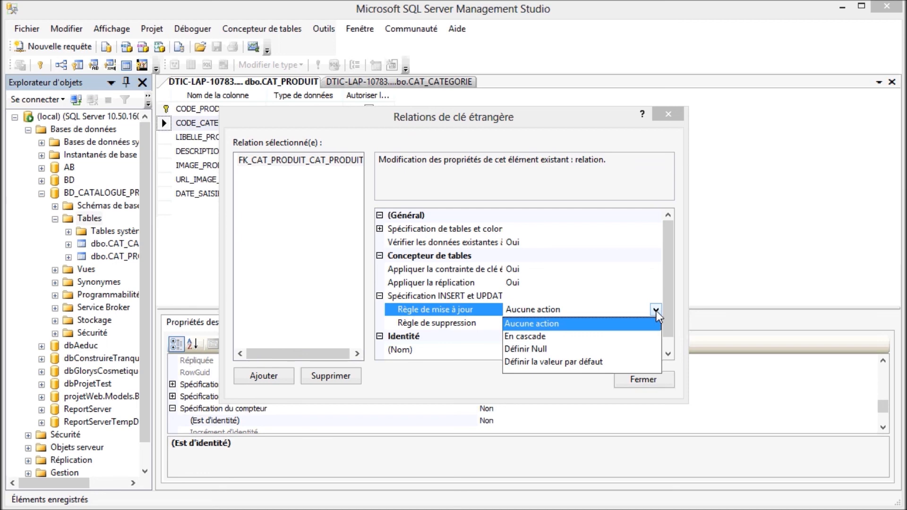
click(532, 341)
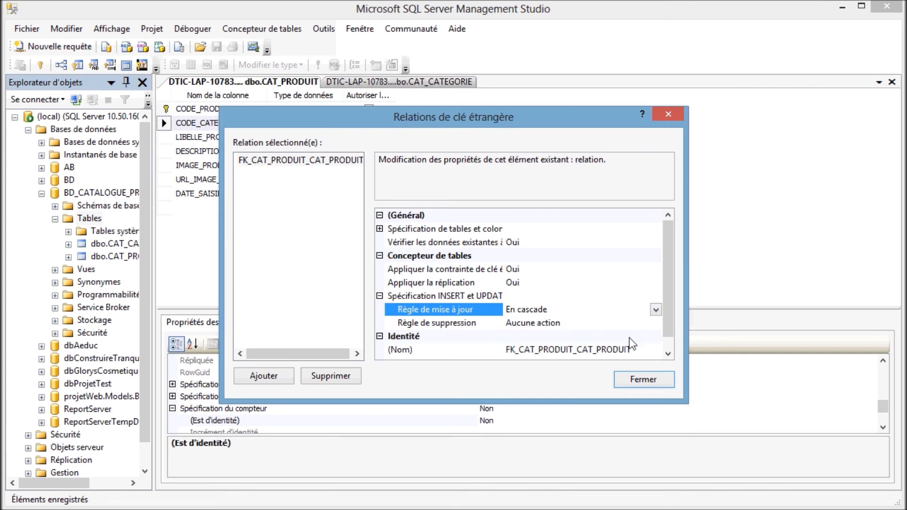
click(633, 377)
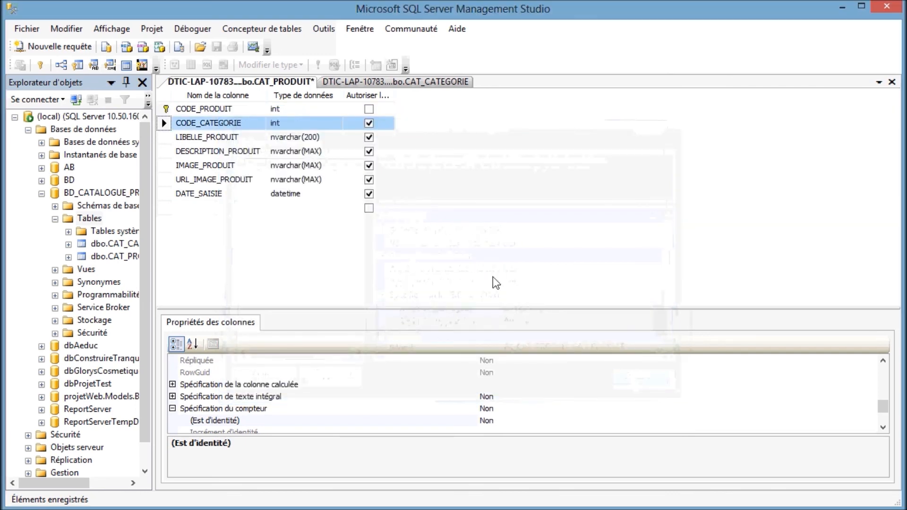
key(ctrl+s)
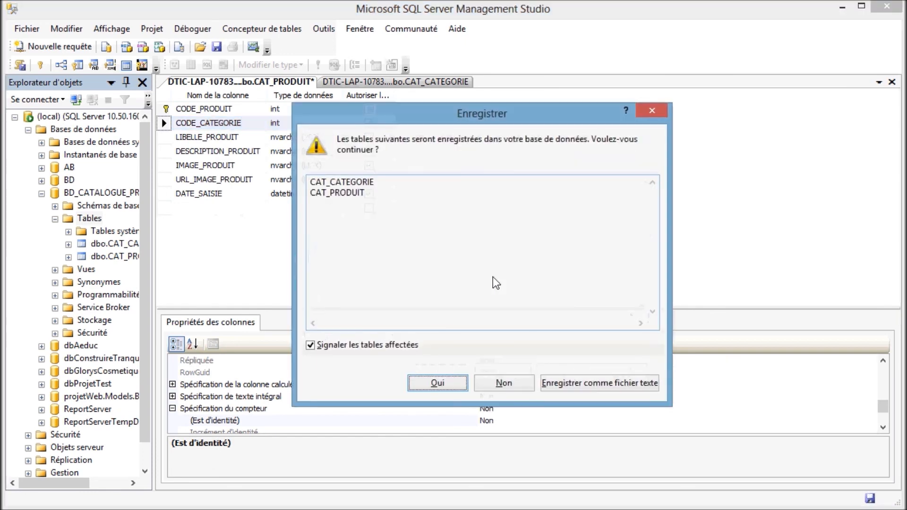
click(448, 384)
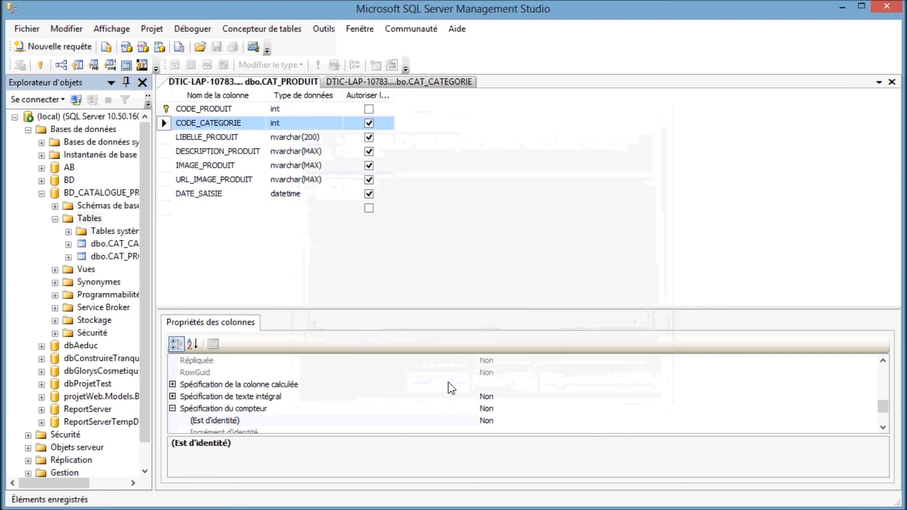
Step: Generate a CREATE script for the CAT_CATEGORIE table
click(115, 244)
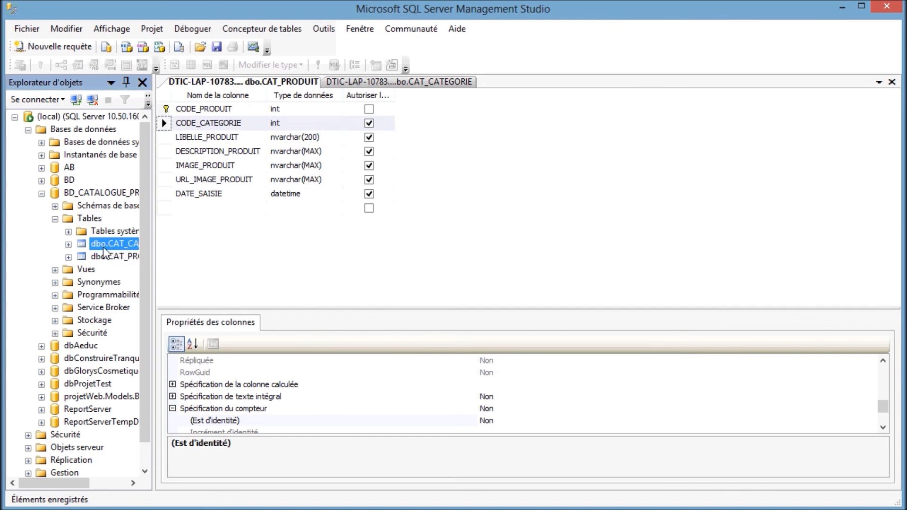
right_click(103, 246)
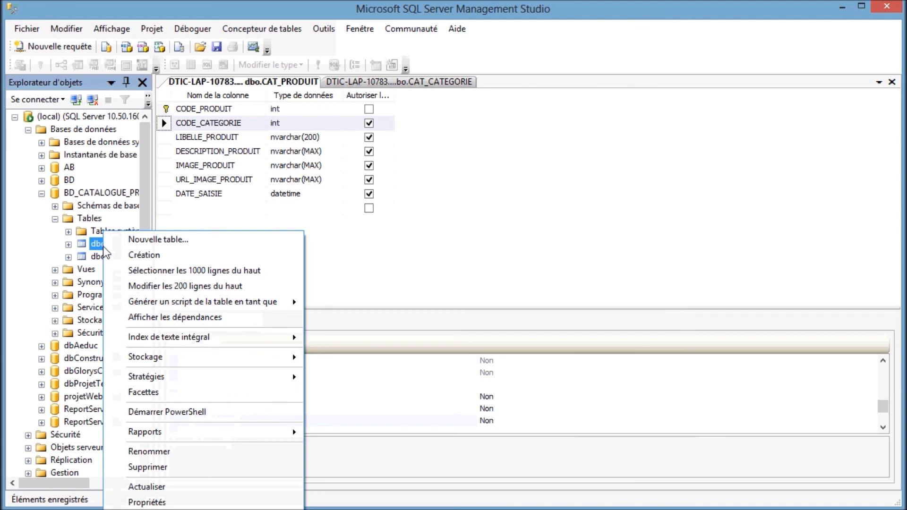
mouse_move(269, 309)
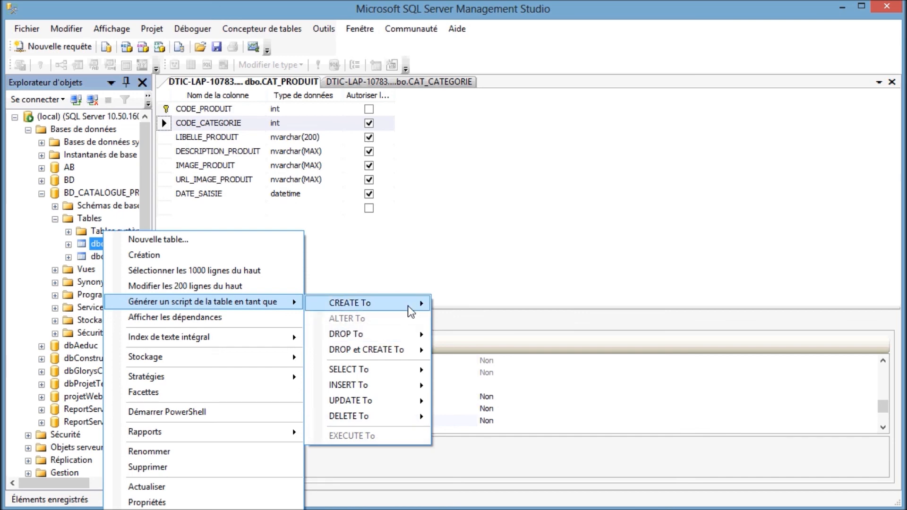
mouse_move(410, 309)
click(468, 304)
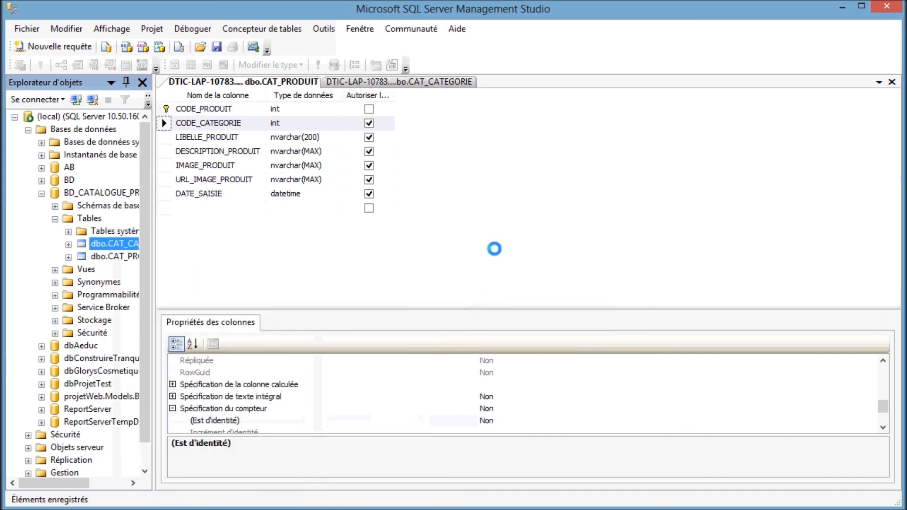